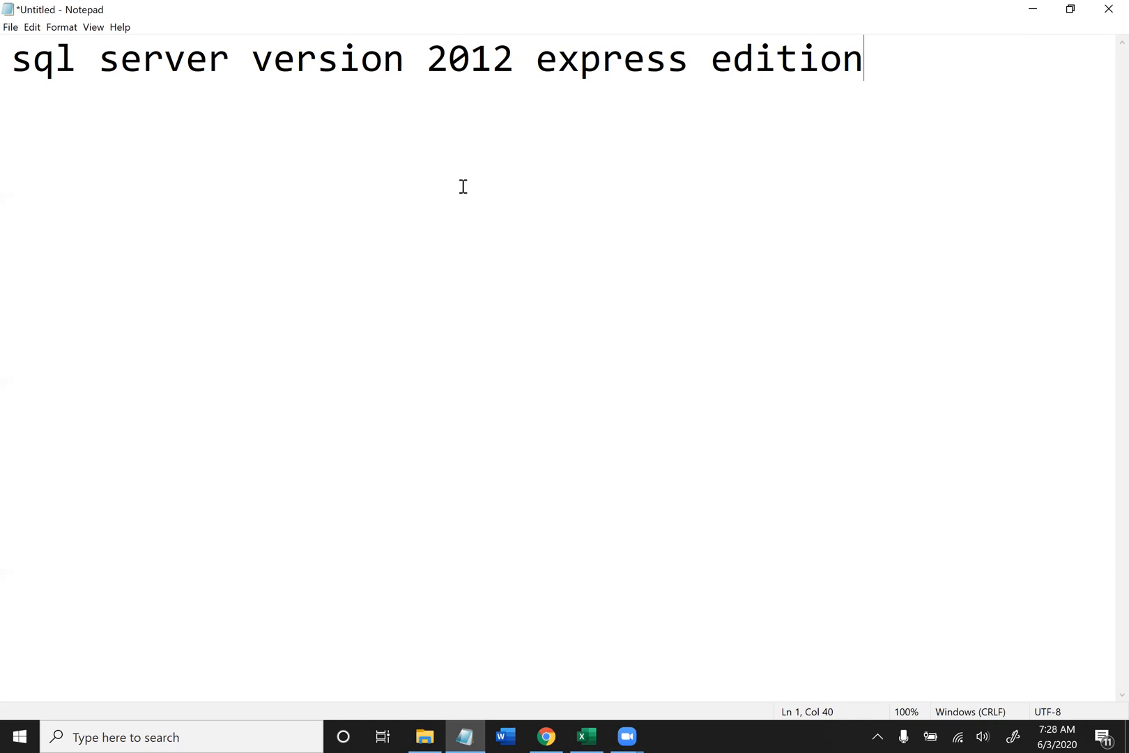
- Switch to Chrome and open the official Microsoft download page for SQL Server 2012 Express from the search results
drag(16, 62, 858, 76)
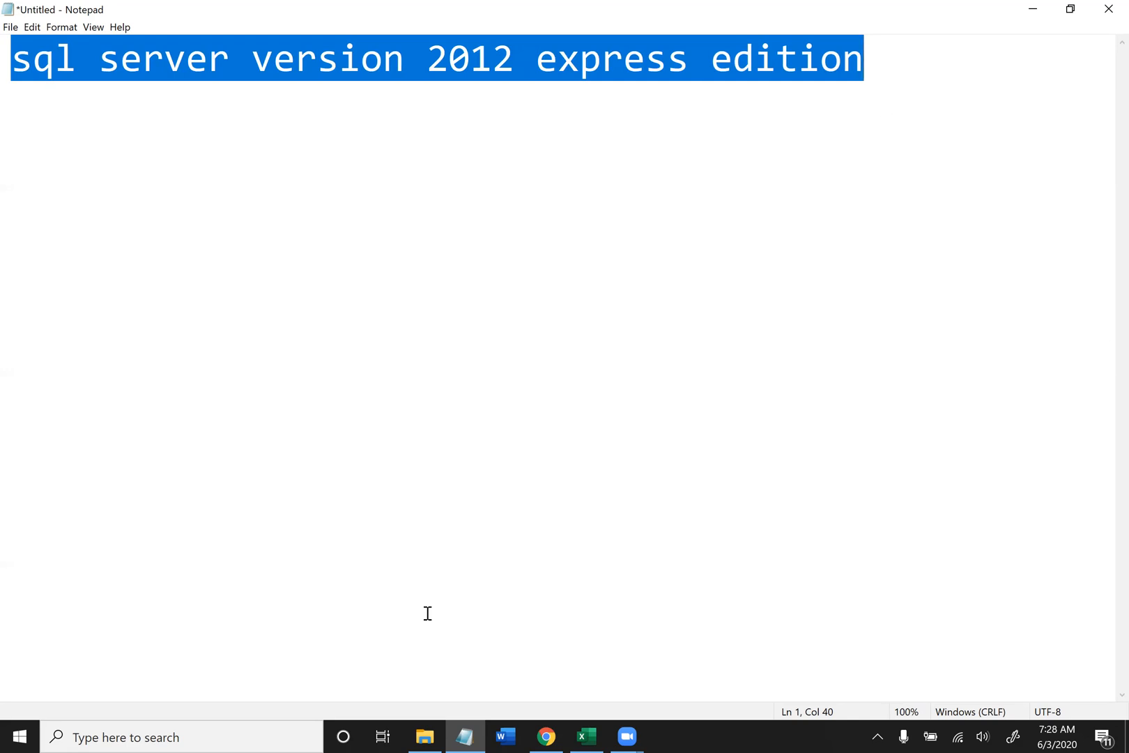
click(546, 736)
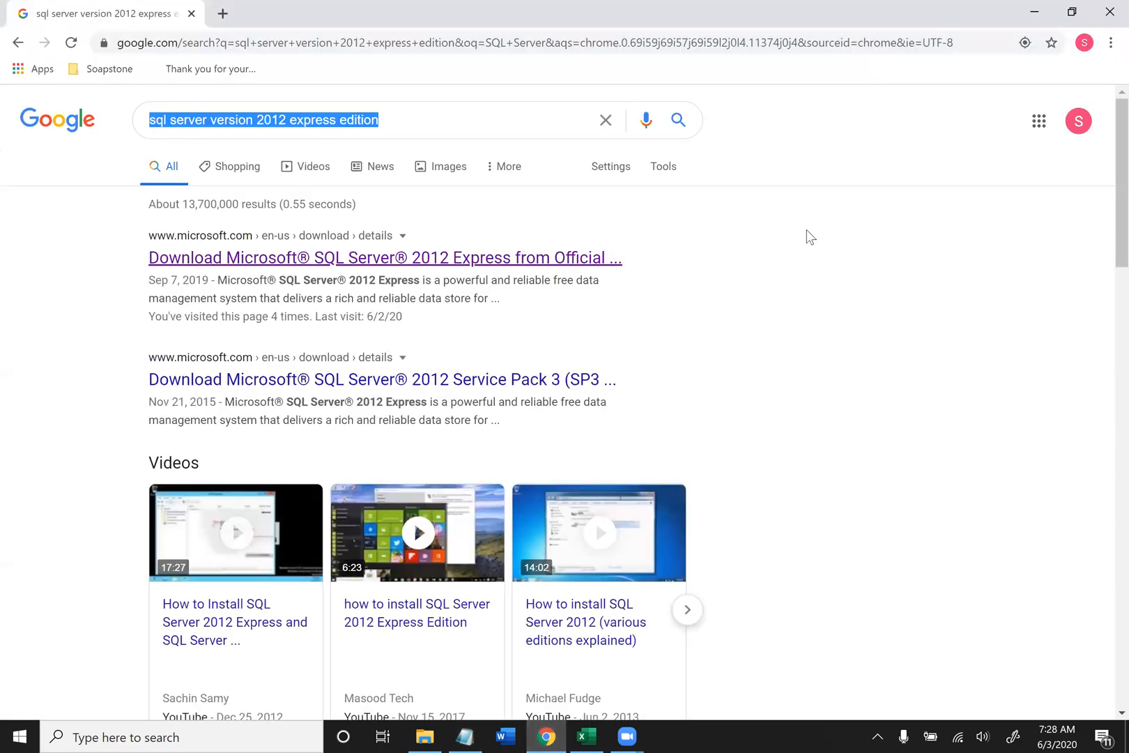
click(915, 215)
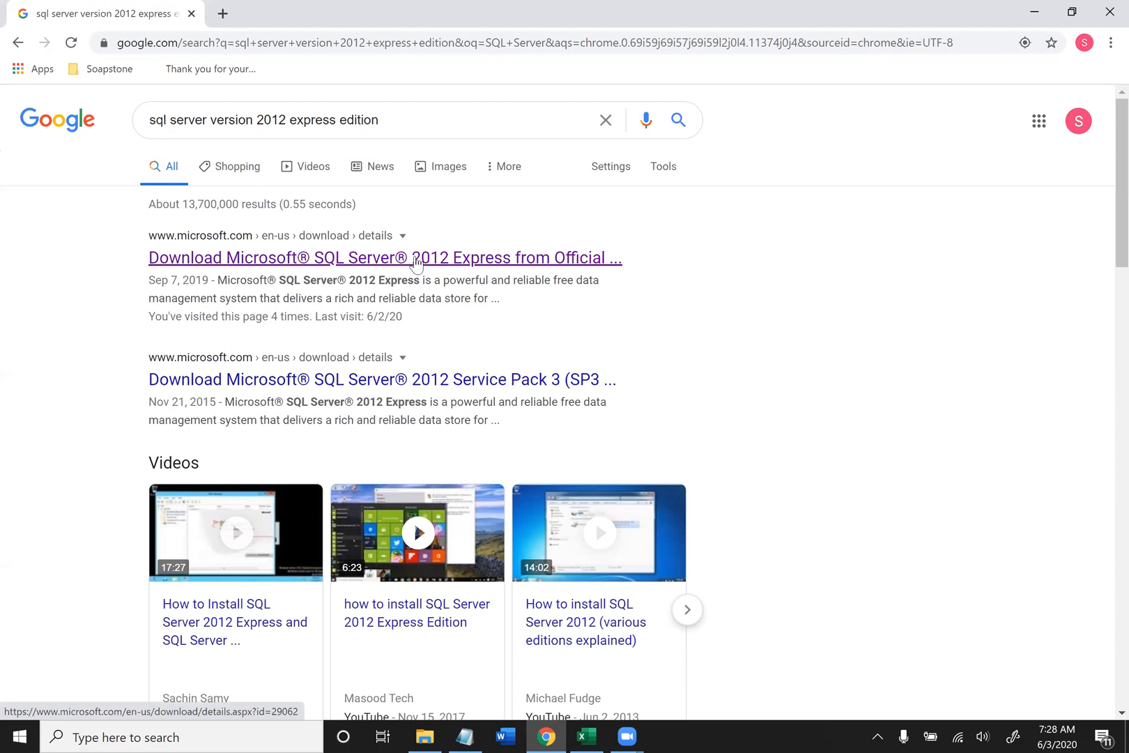
click(418, 264)
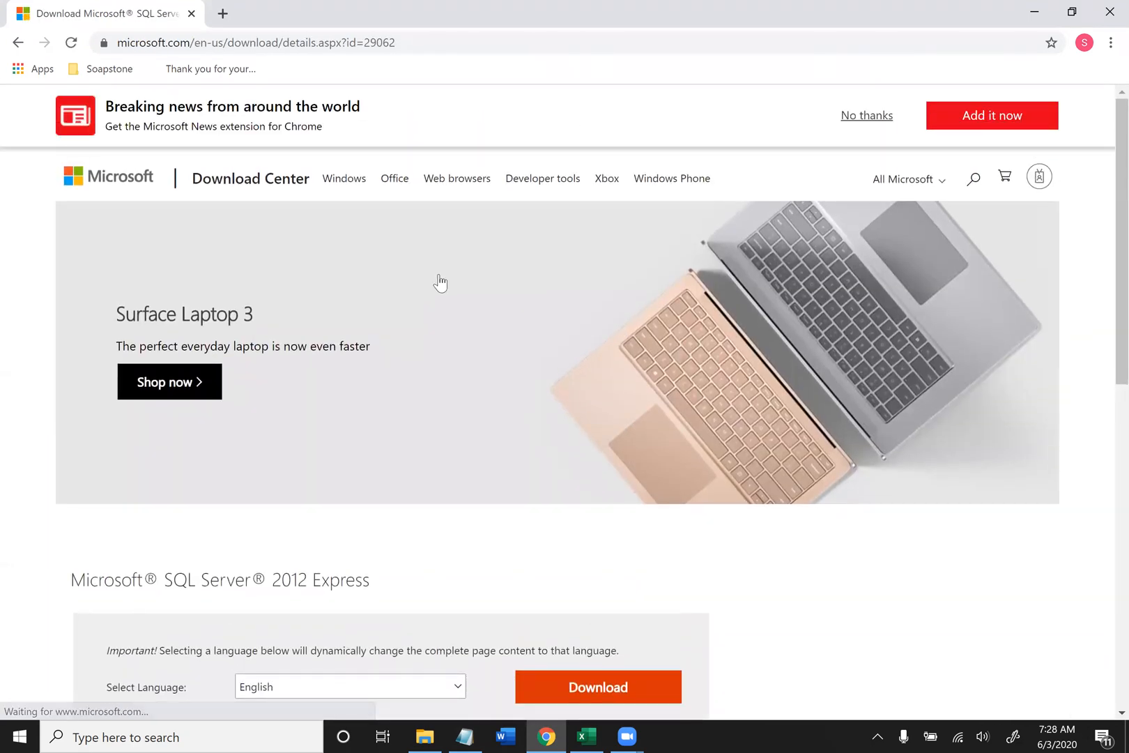
- Open the list of downloadable files for the English version of SQL Server 2012 Express
scroll(441, 283, down, 3)
scroll(440, 283, down, 2)
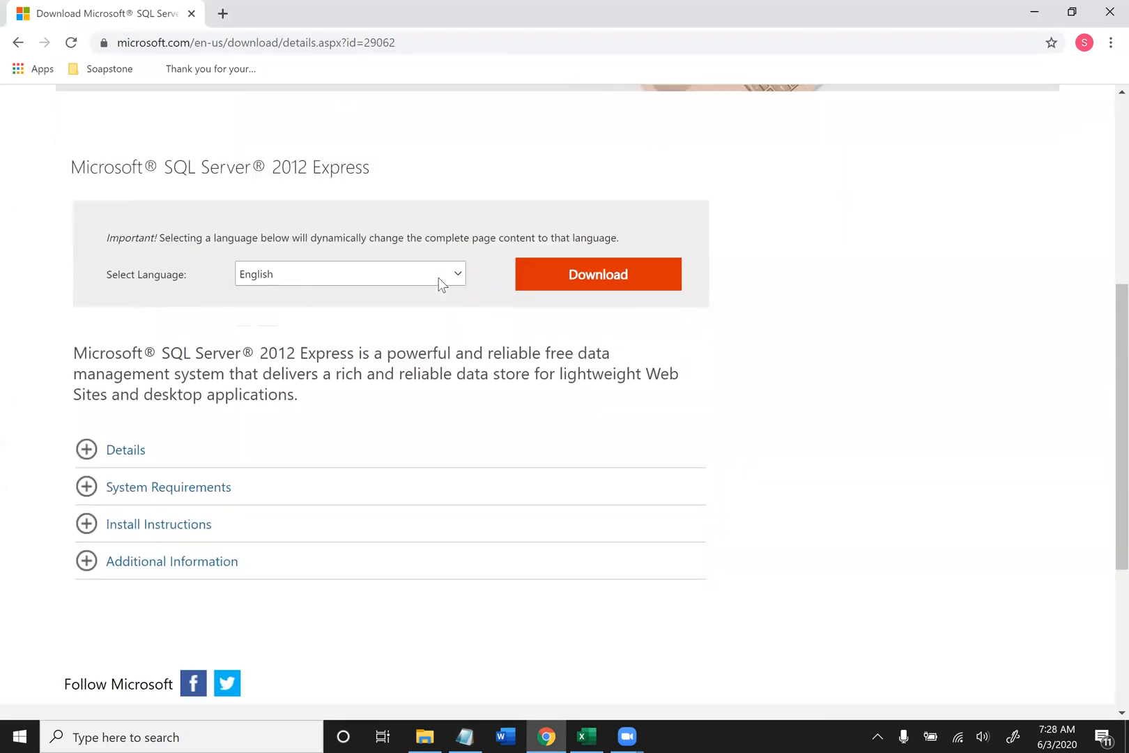
scroll(439, 201, up, 1)
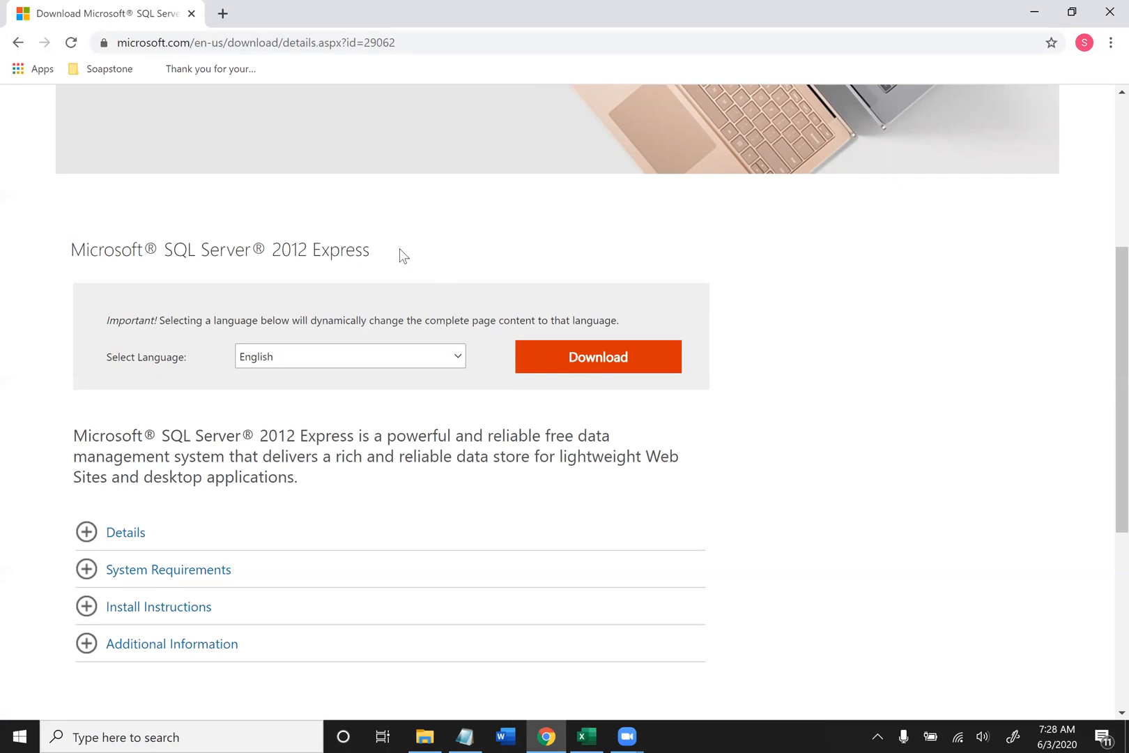
scroll(401, 255, down, 3)
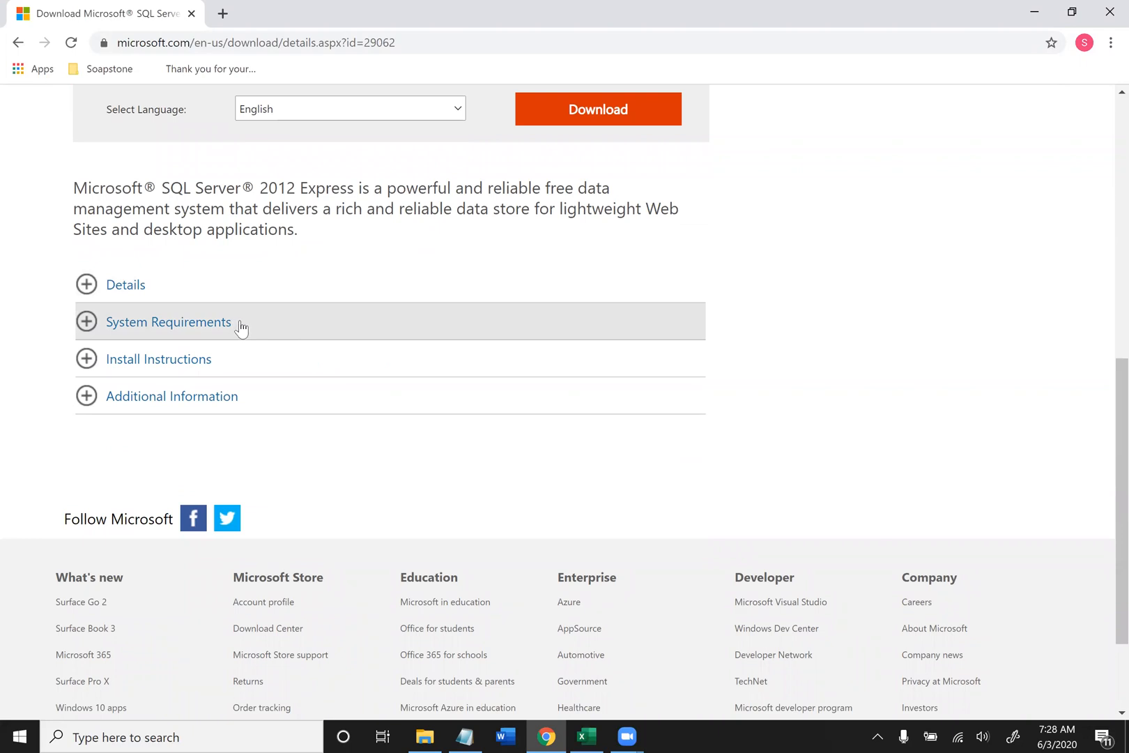
scroll(541, 260, up, 3)
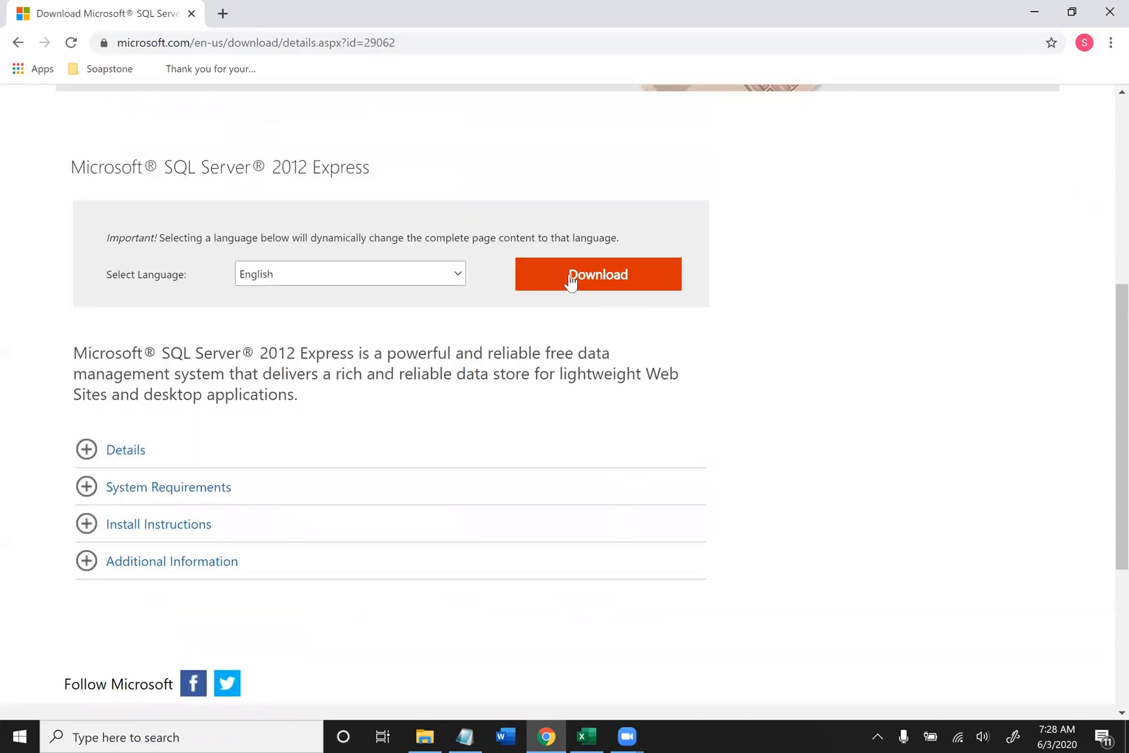
click(574, 277)
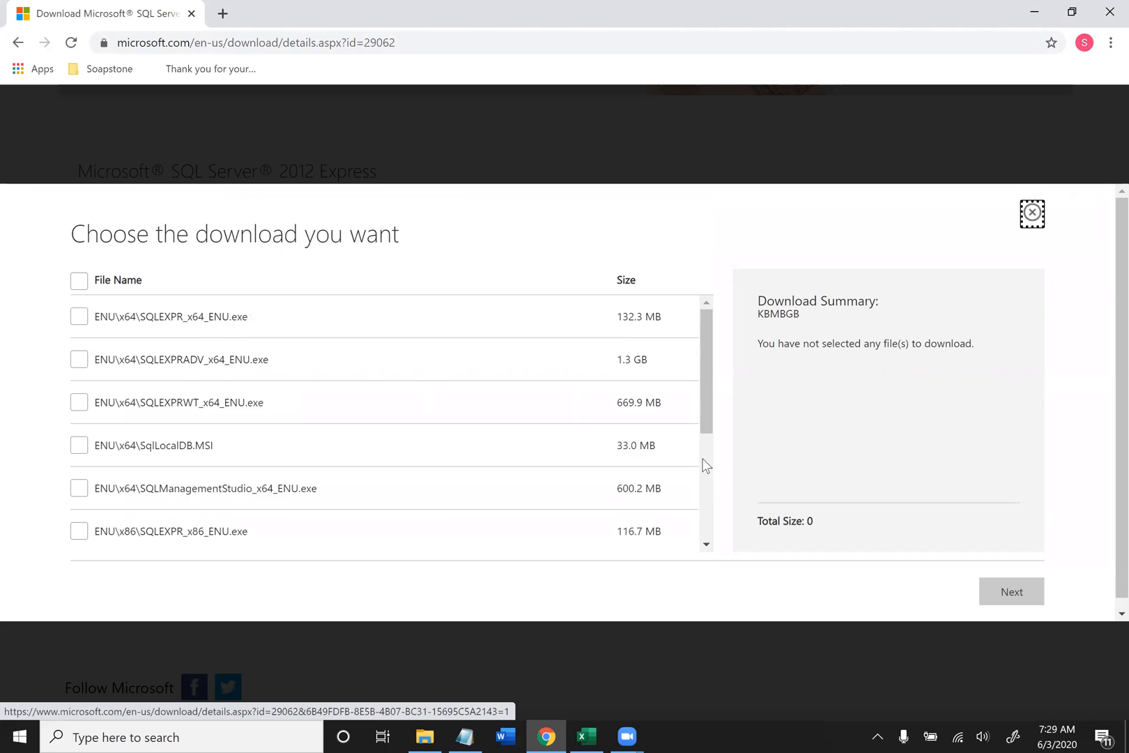
- Select ENU\x86\SQLEXPRADV_x86_ENU.exe as the file to download
click(707, 544)
click(707, 544)
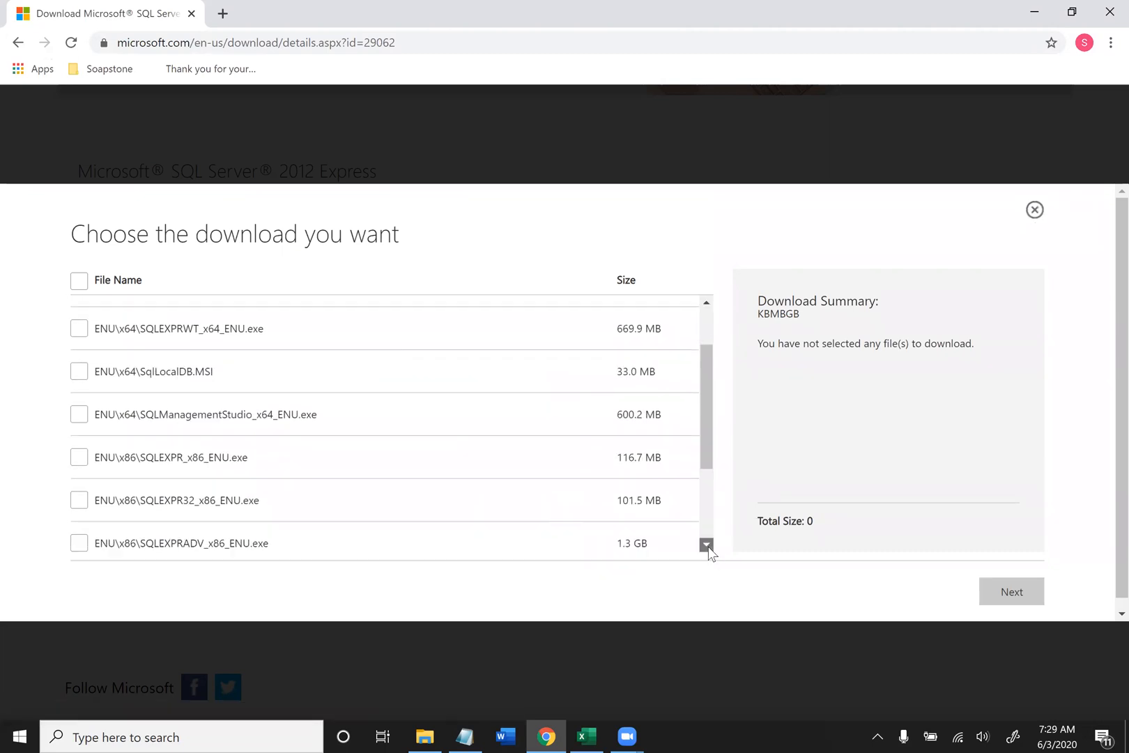
click(706, 545)
click(707, 544)
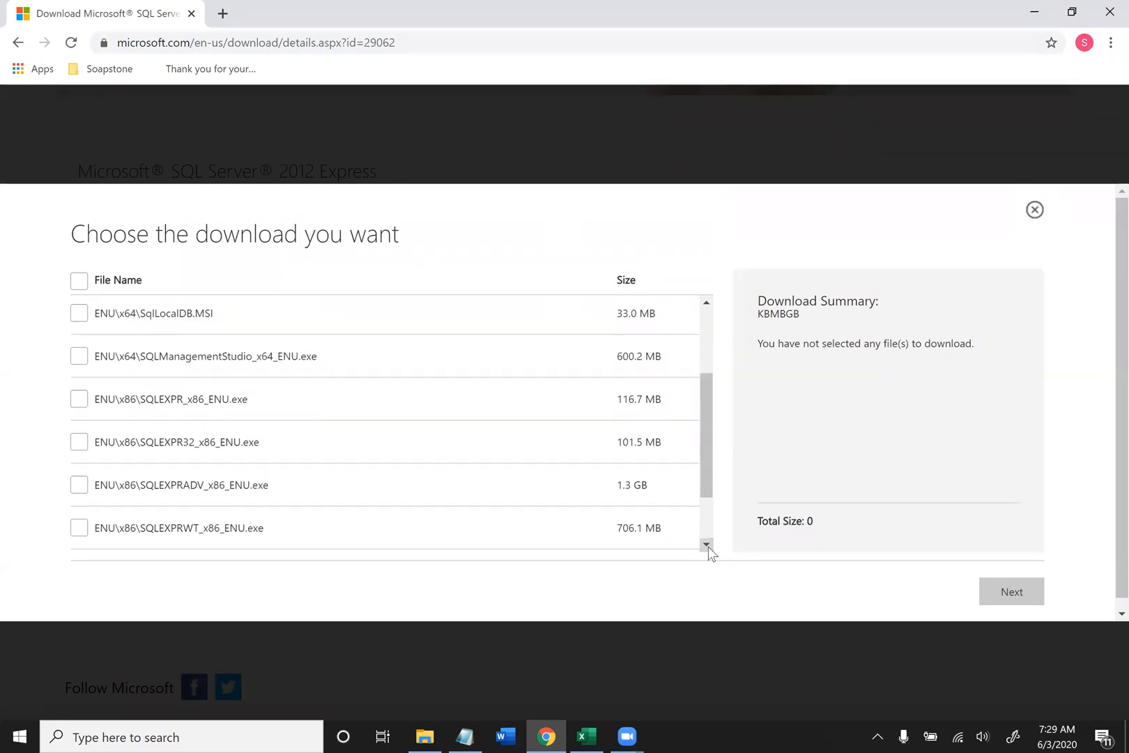
click(706, 544)
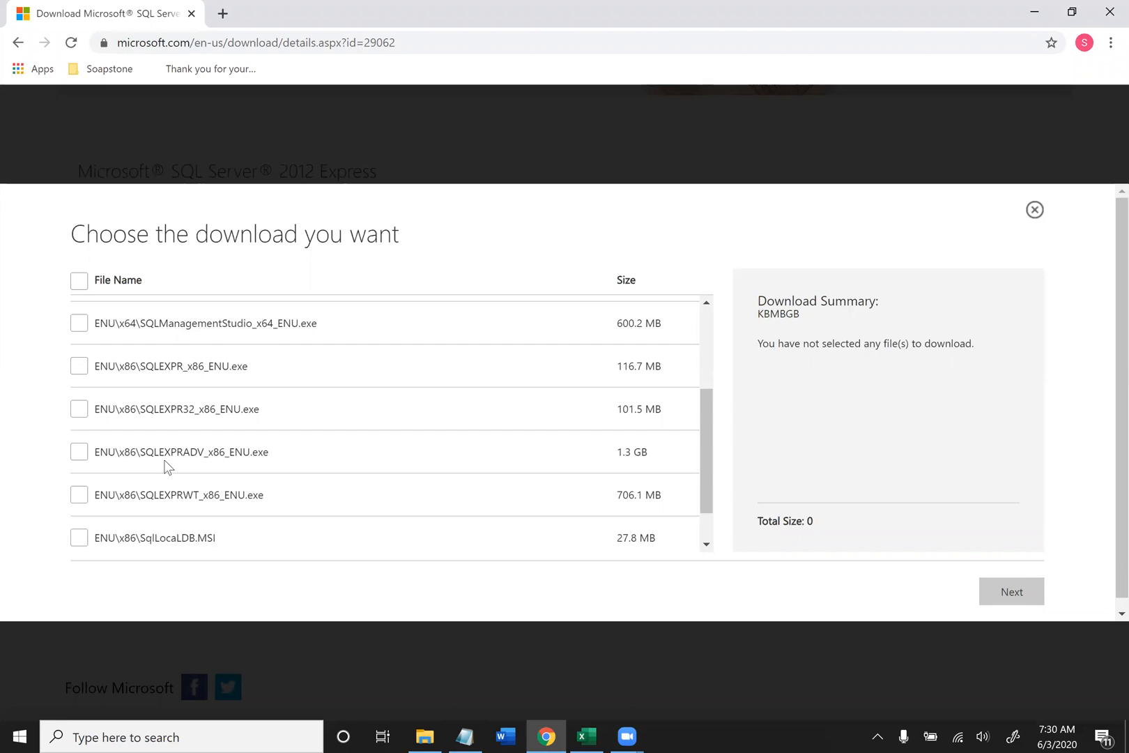
click(80, 454)
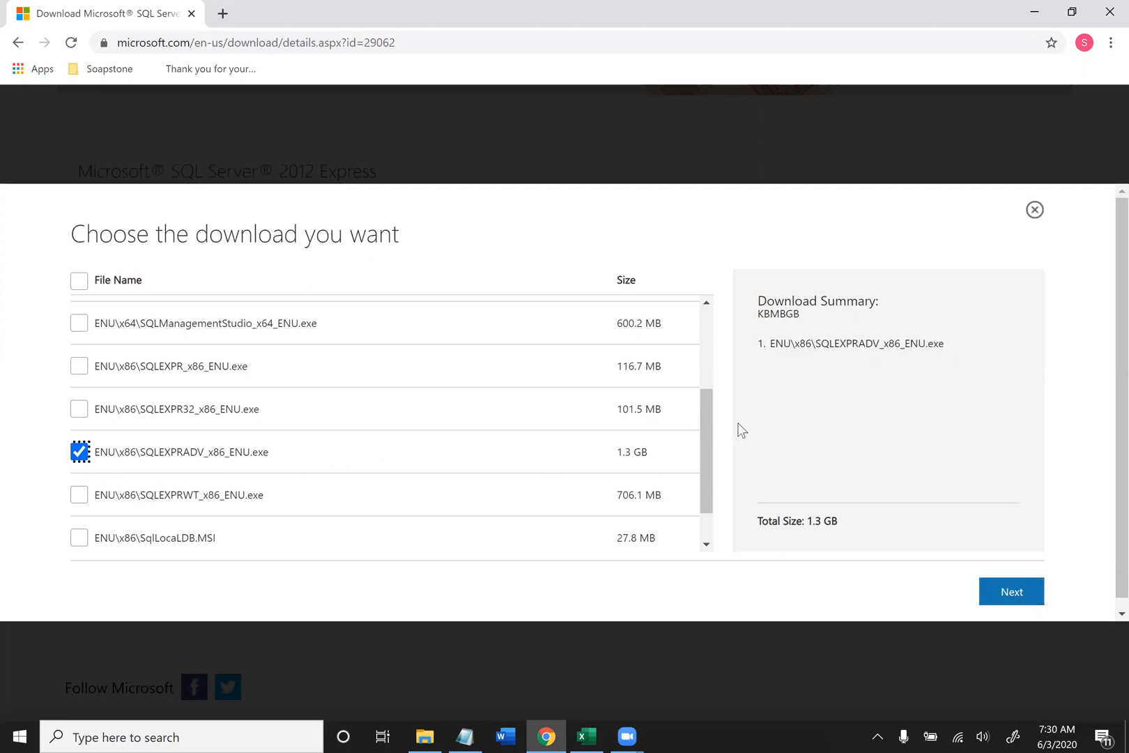
- Copy the file name ENU\x86\SQLEXPRADV_x86_ENU.exe into the Notepad note, leaving a blank line below the existing text
drag(269, 452, 96, 452)
key(ctrl+c)
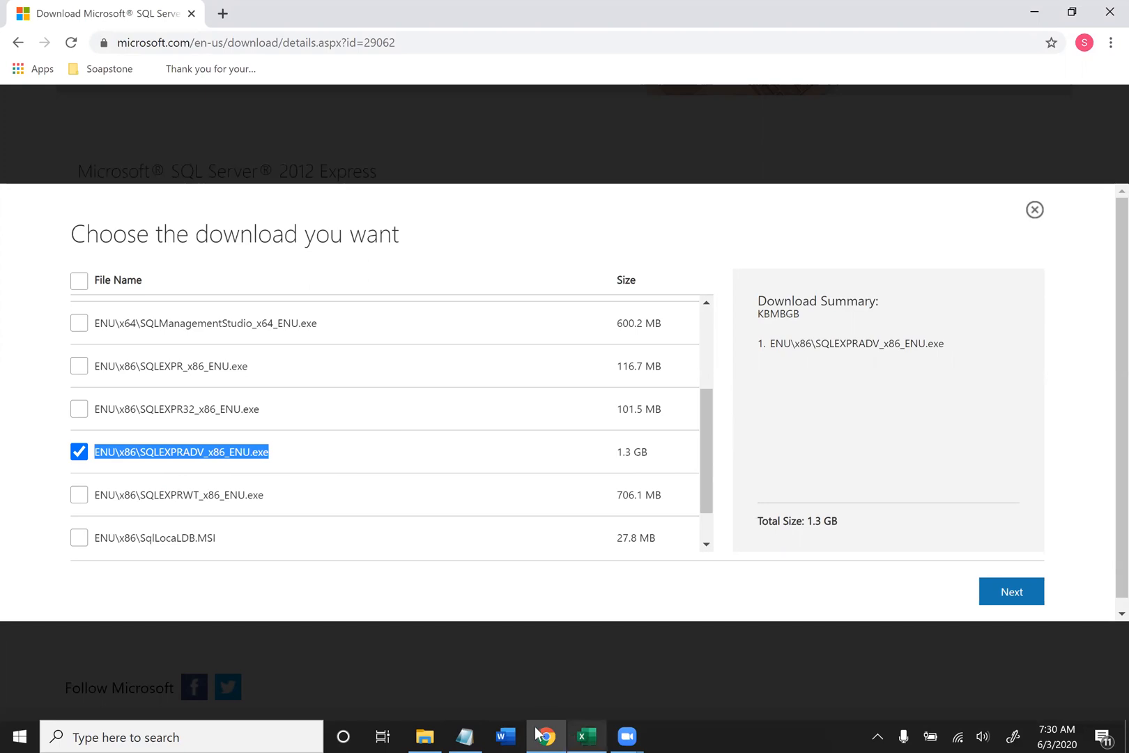
click(466, 735)
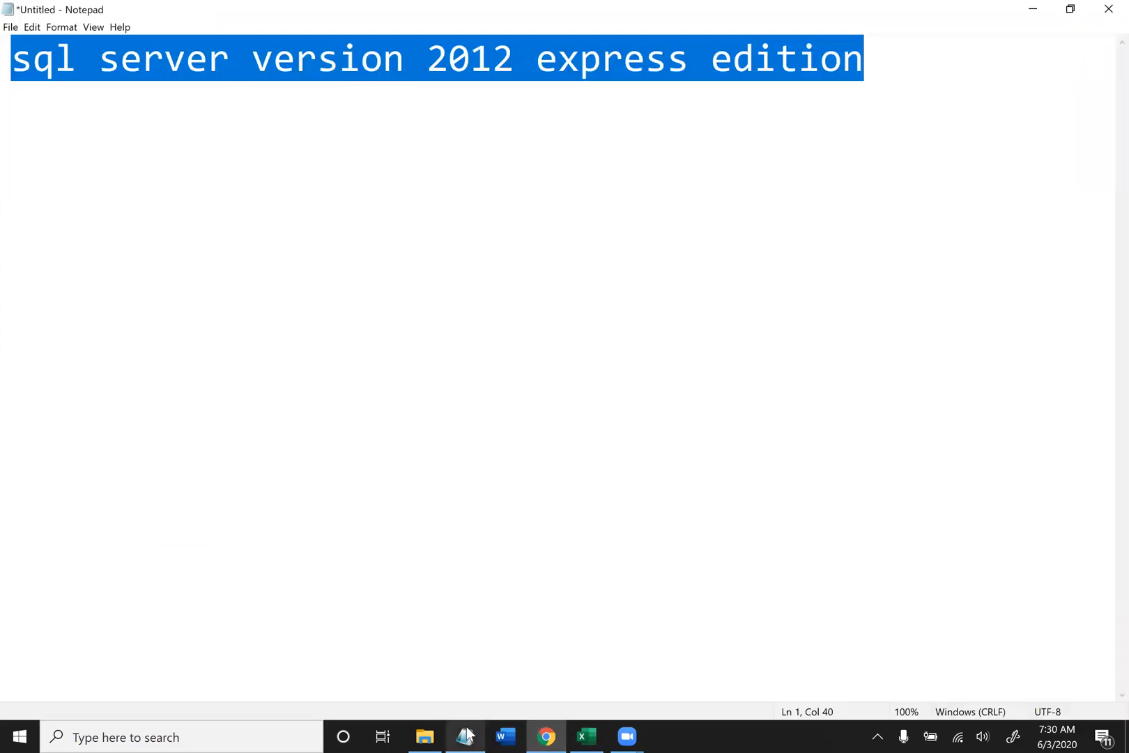
click(851, 82)
key(Return)
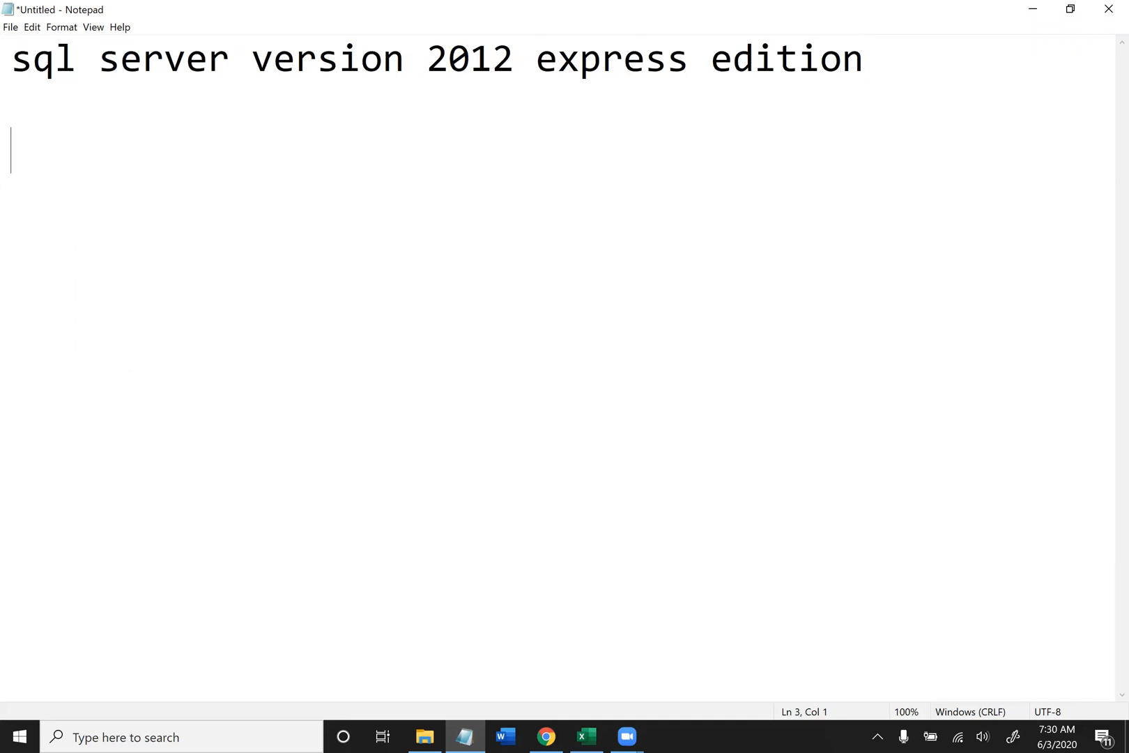
key(ctrl+v)
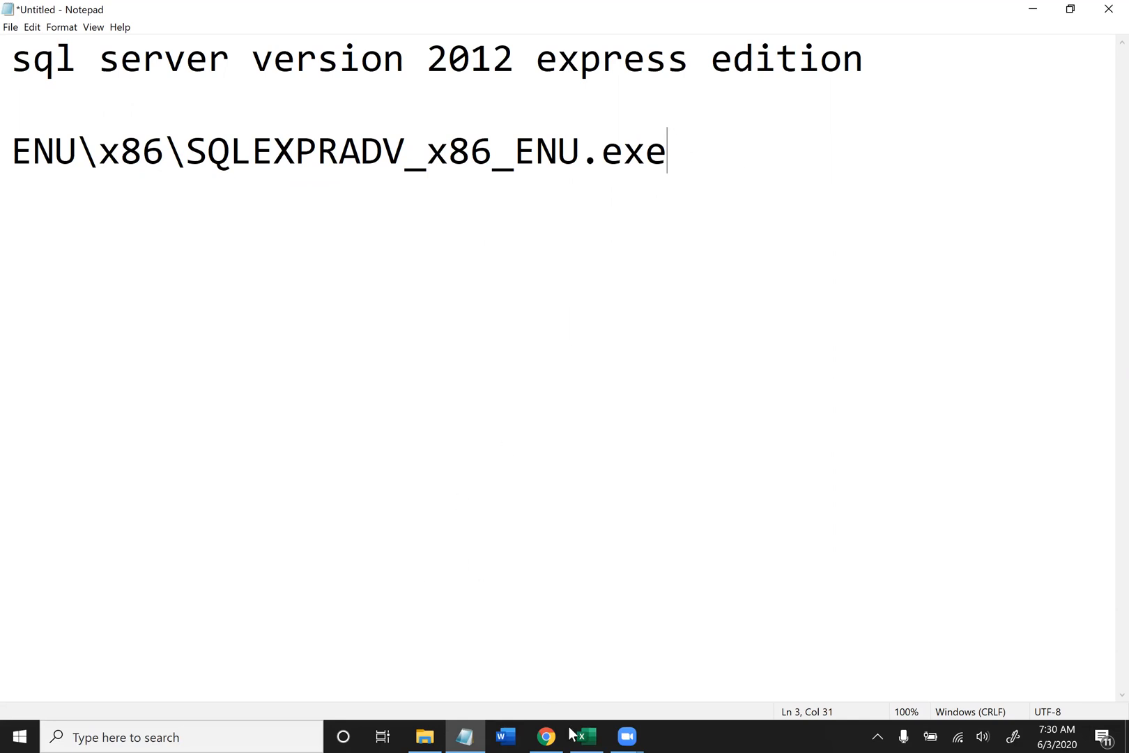
- Return to Chrome and download the selected SQLEXPRADV_x86_ENU.exe file
mouse_move(549, 735)
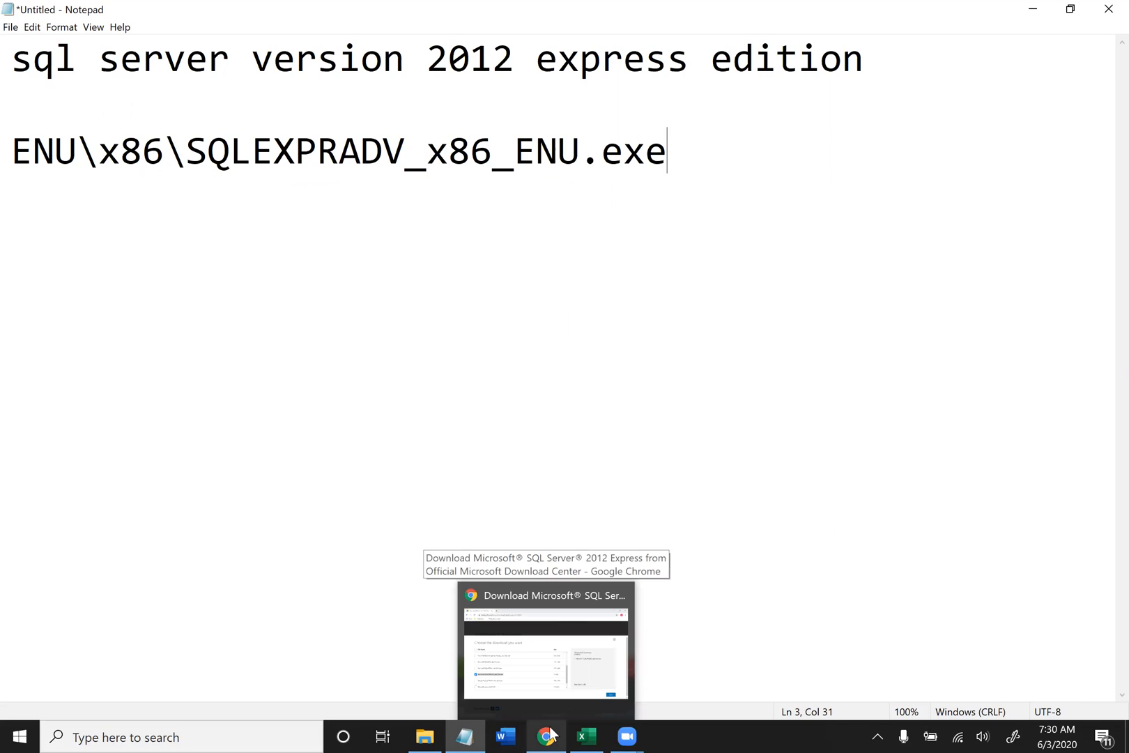
click(550, 735)
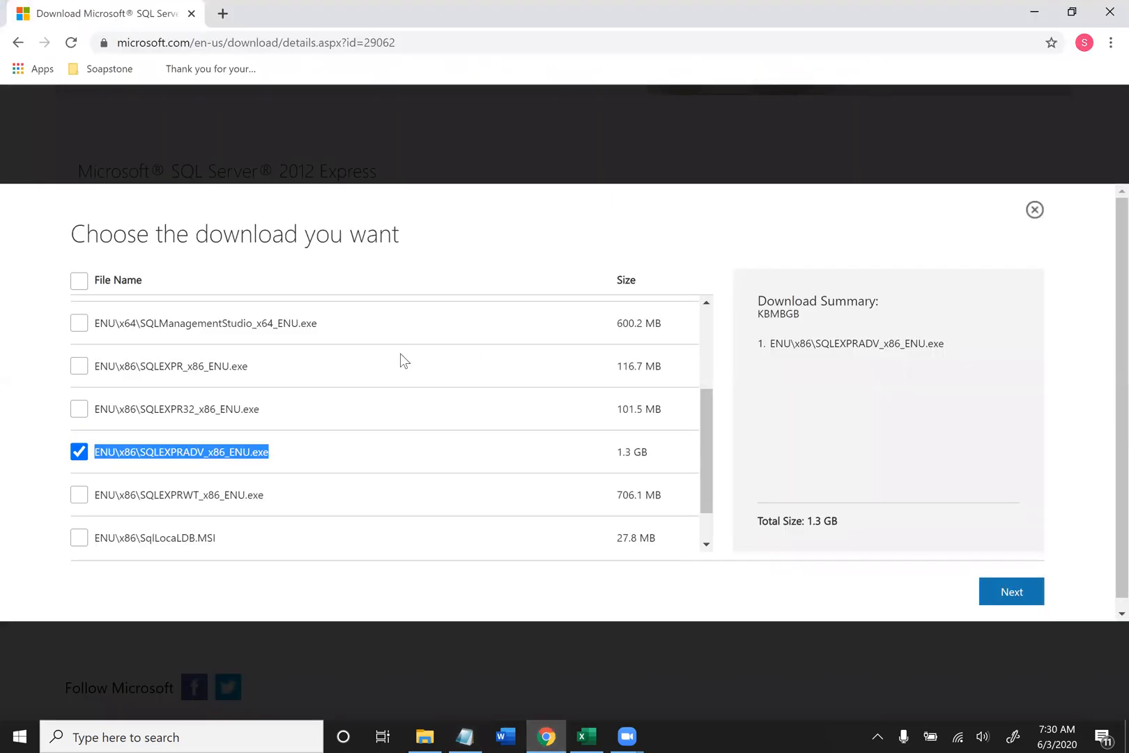
scroll(463, 373, down, 1)
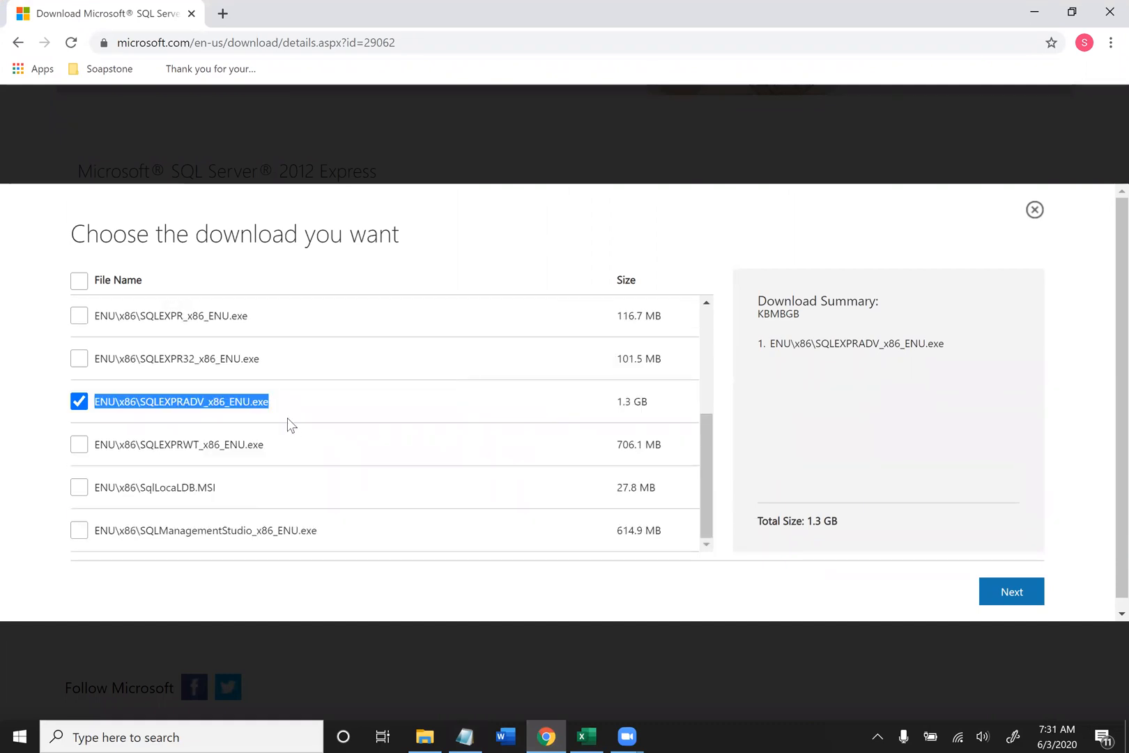
click(1010, 592)
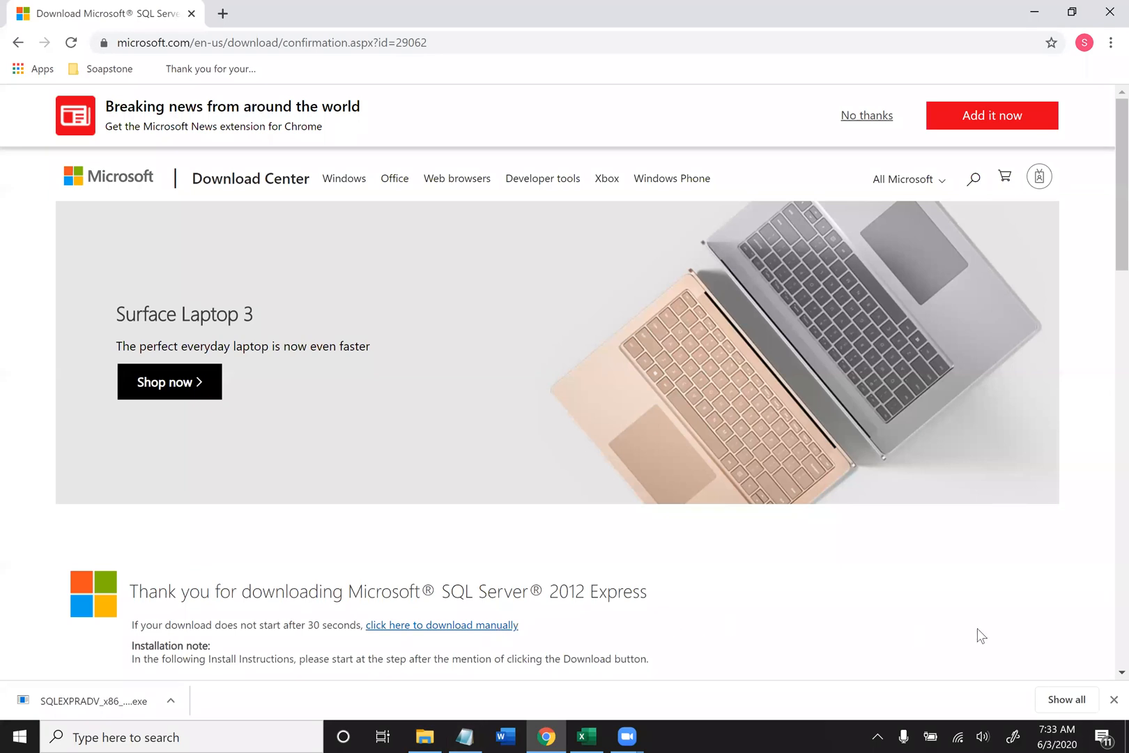
- Show the downloaded SQLEXPRADV_x86_ENU file in its folder and cut it
right_click(127, 703)
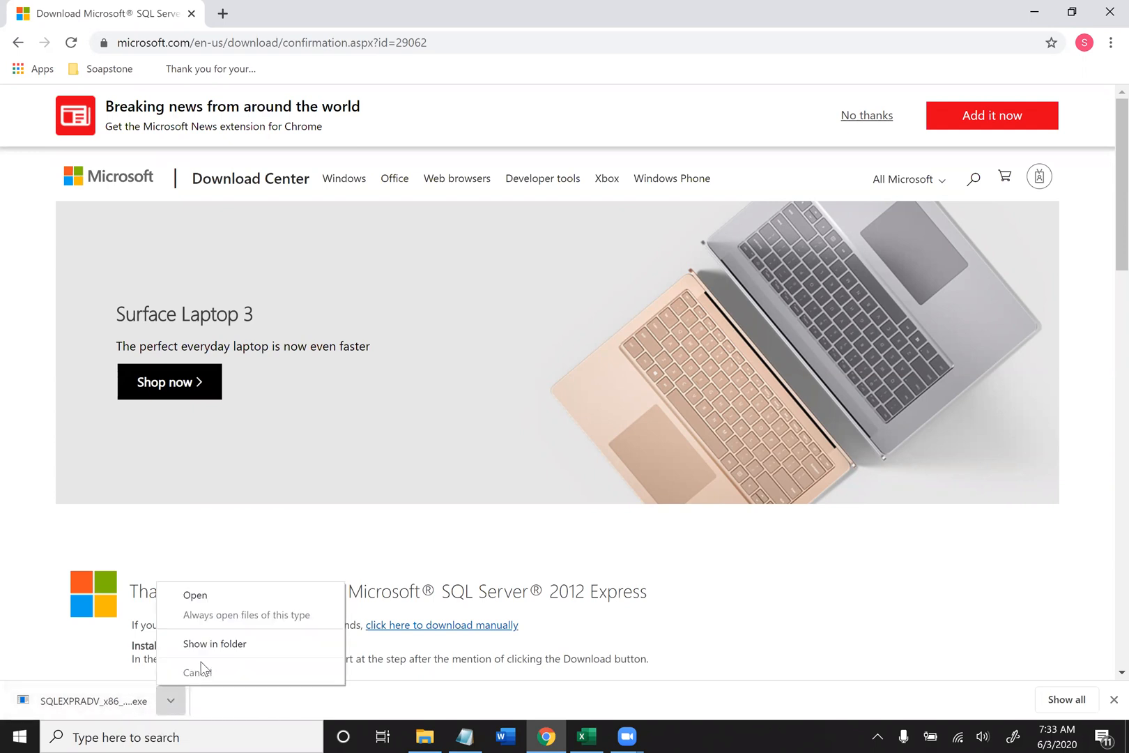
click(209, 637)
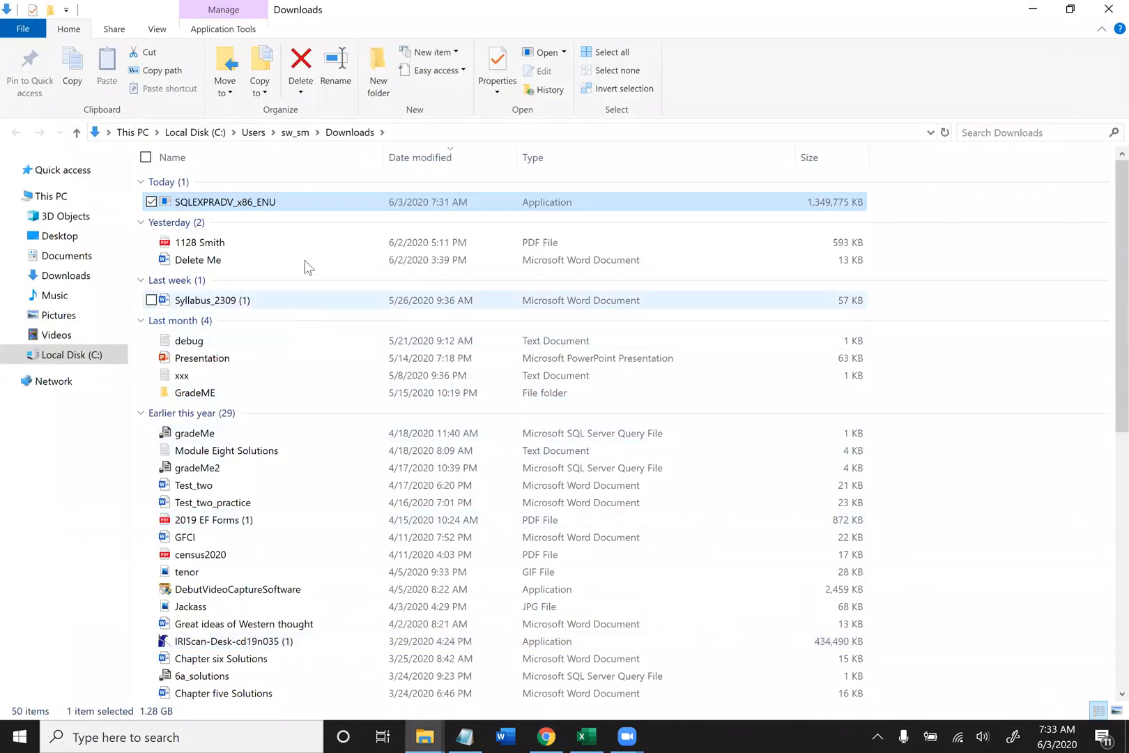
right_click(285, 203)
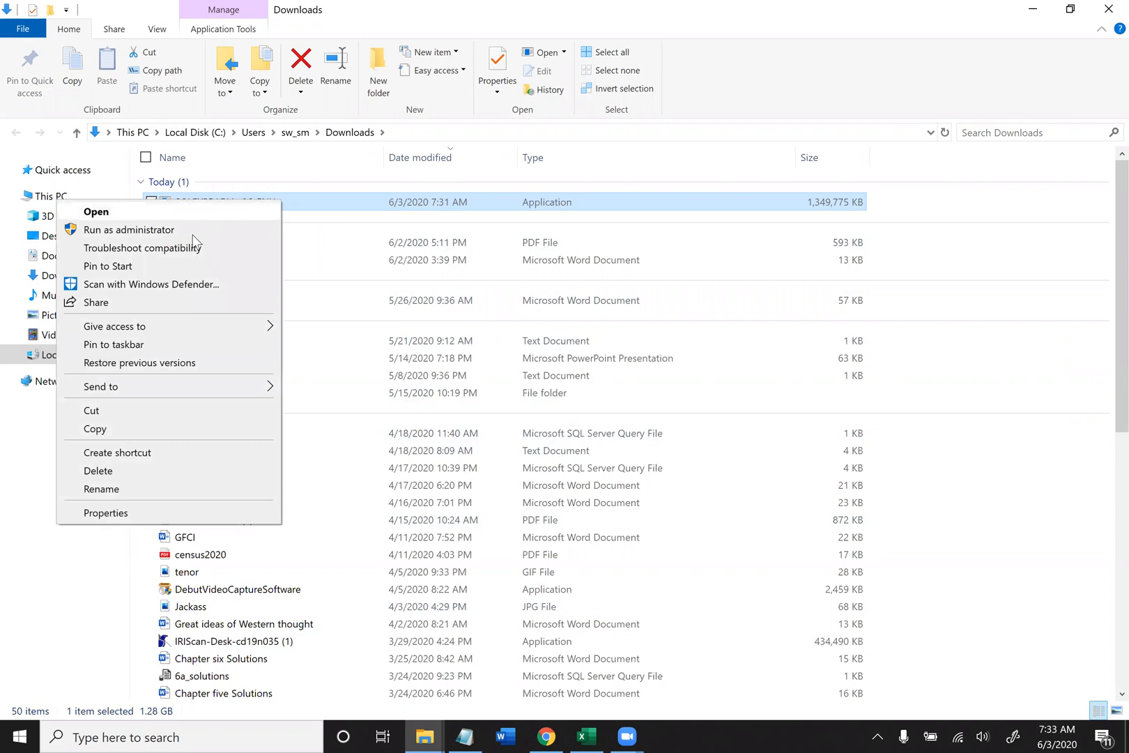
click(145, 410)
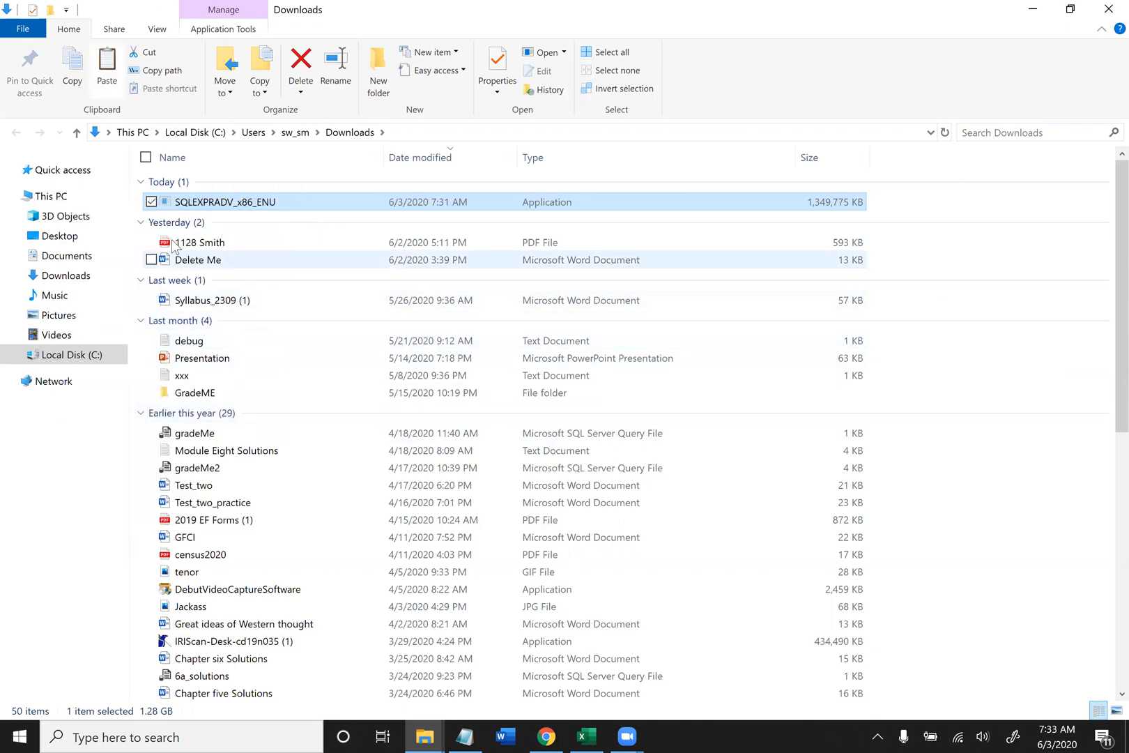
- Paste the cut installer into the Documents\Collin\ITSE_2309\SQL 2012 Install Files folder
click(82, 258)
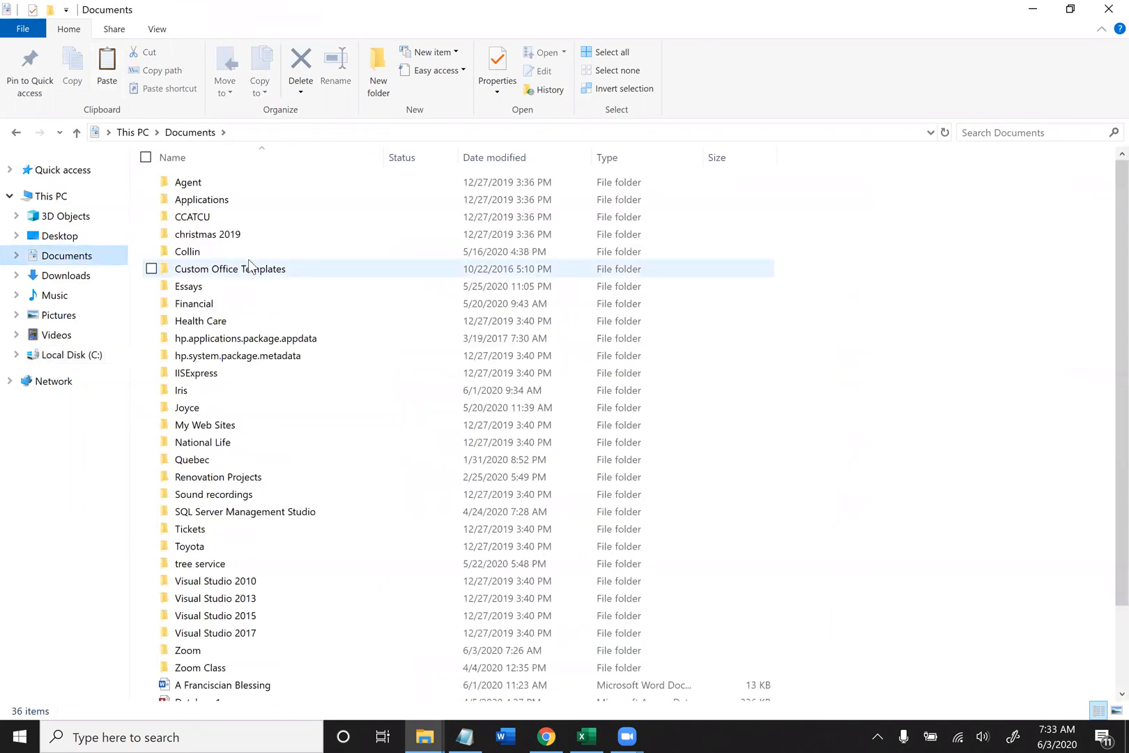
double_click(217, 252)
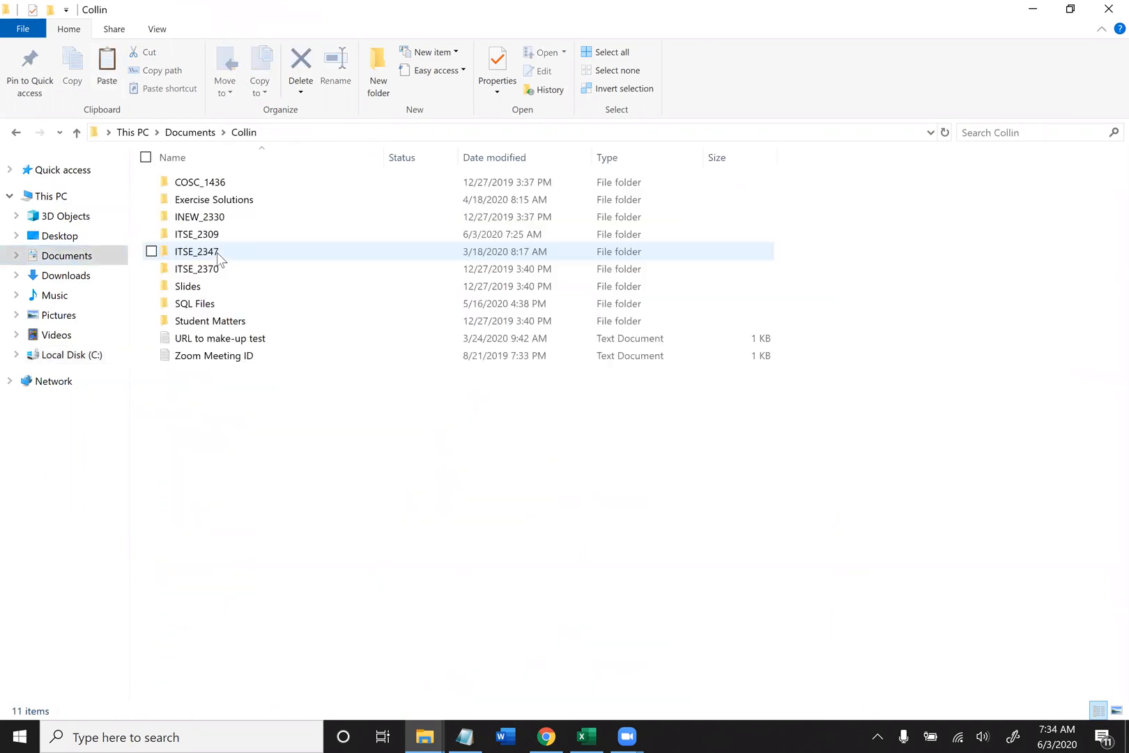
double_click(235, 234)
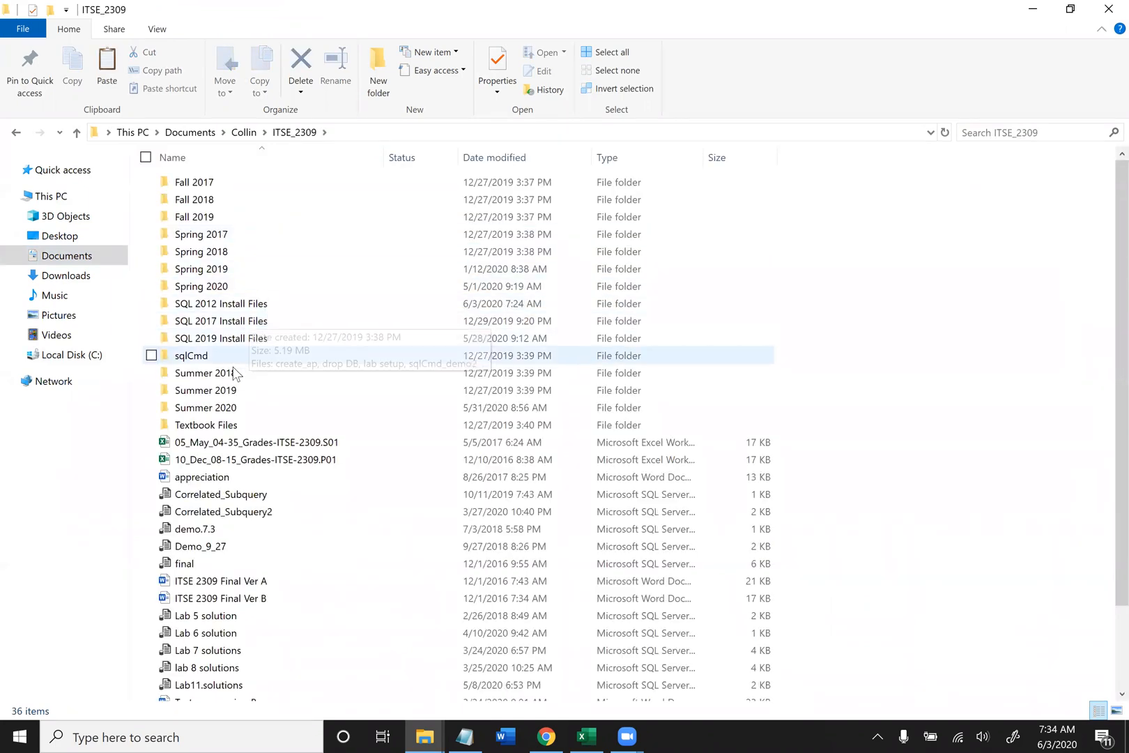
click(246, 311)
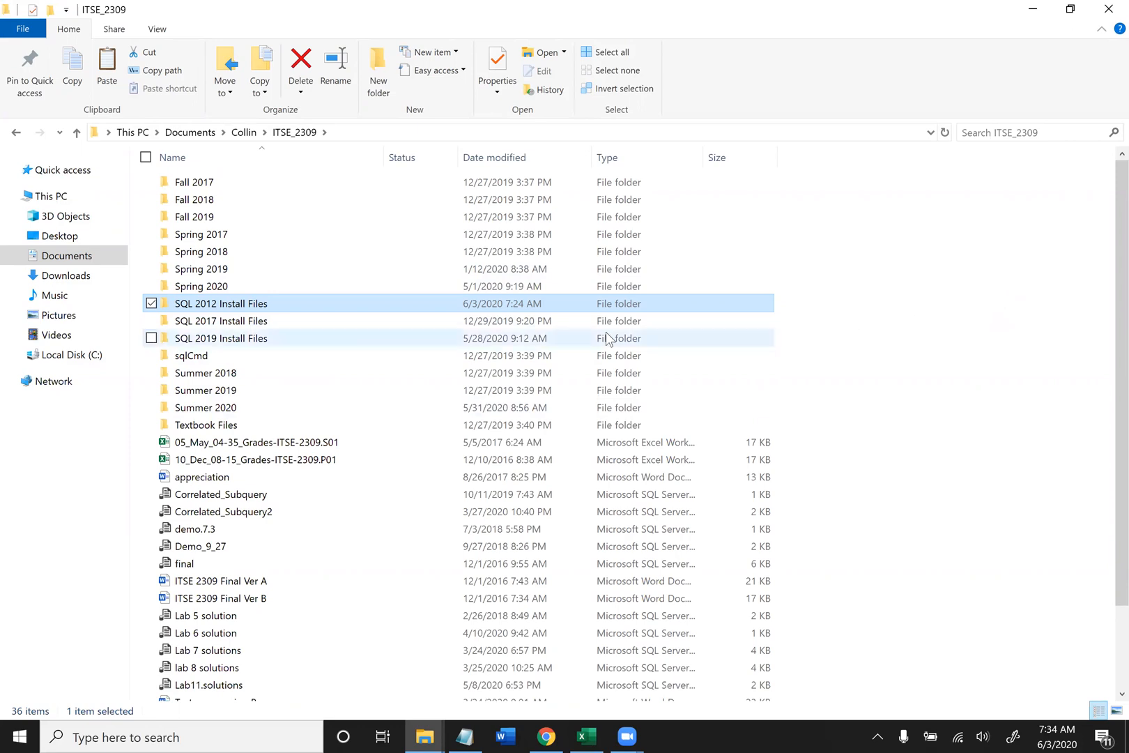
double_click(337, 302)
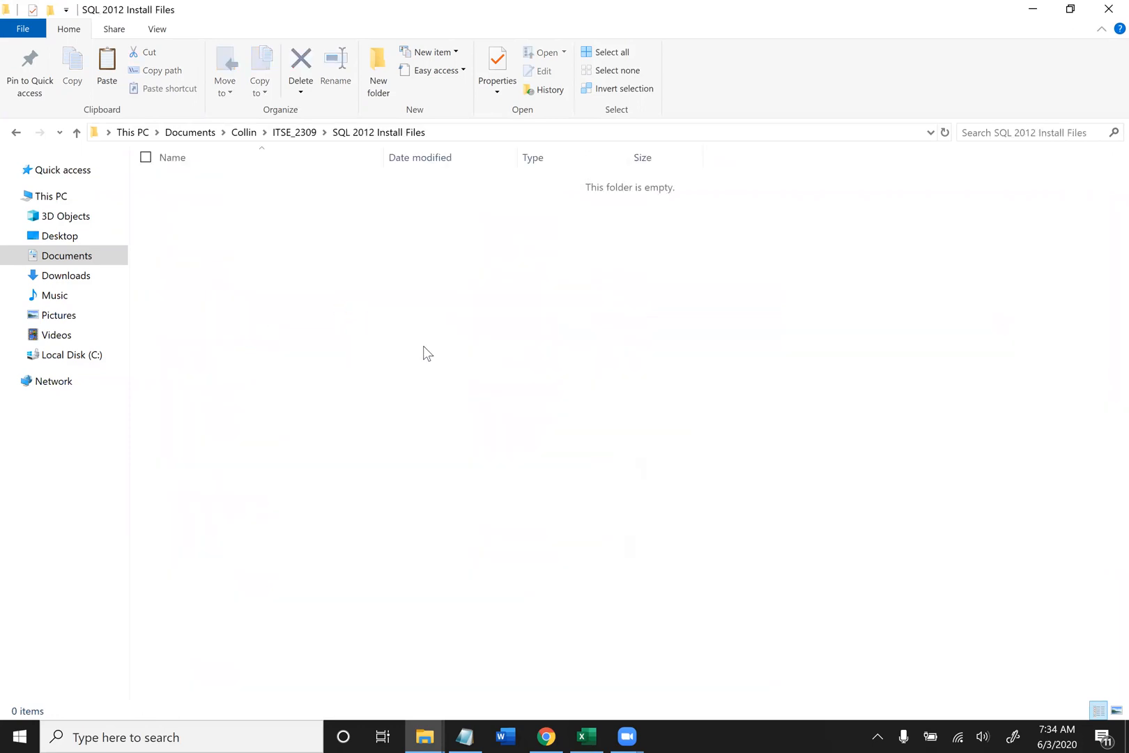
right_click(361, 315)
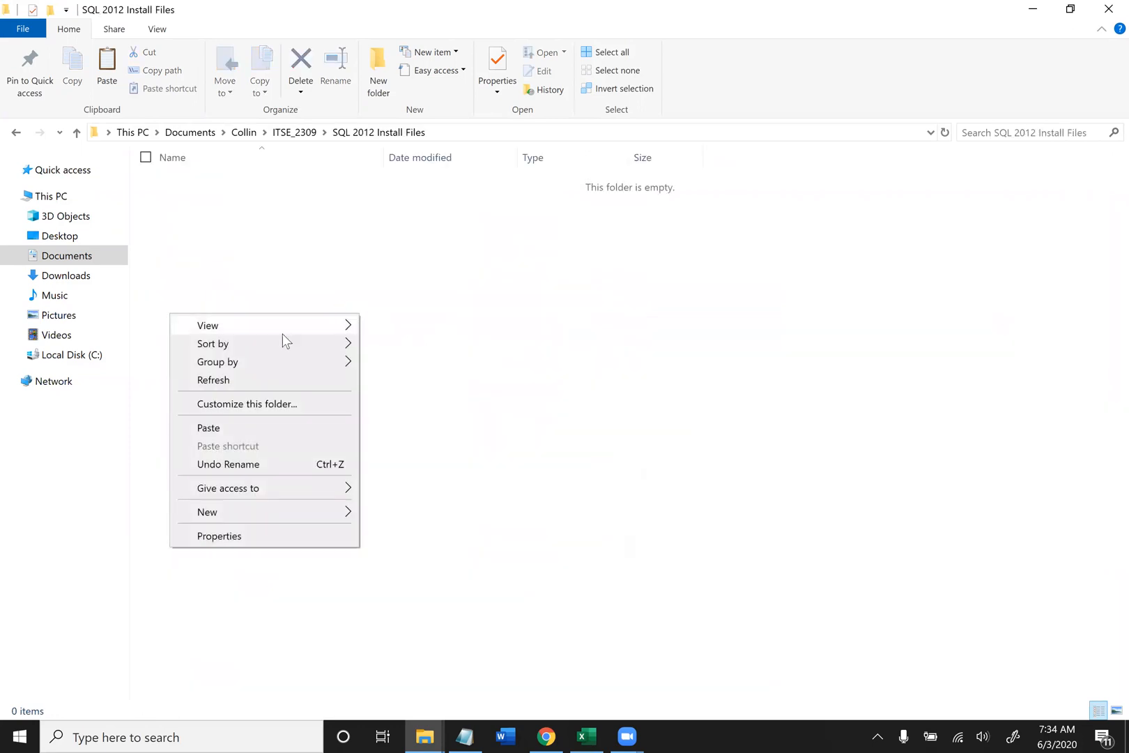
click(273, 427)
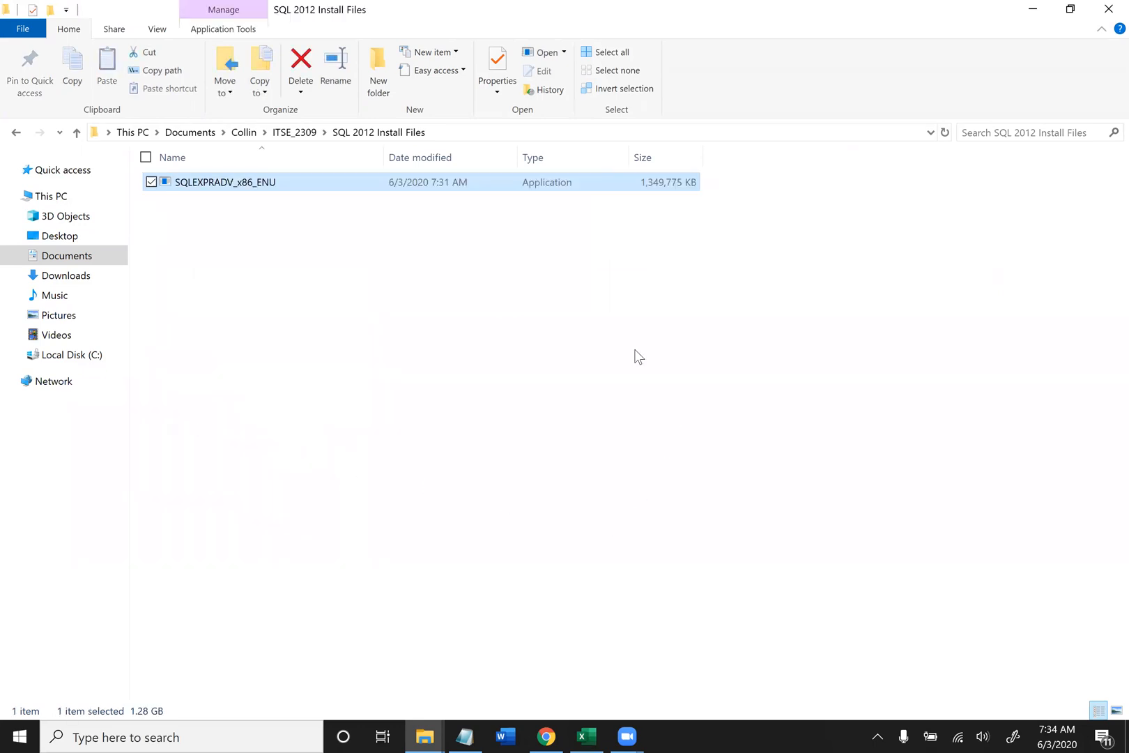
click(352, 248)
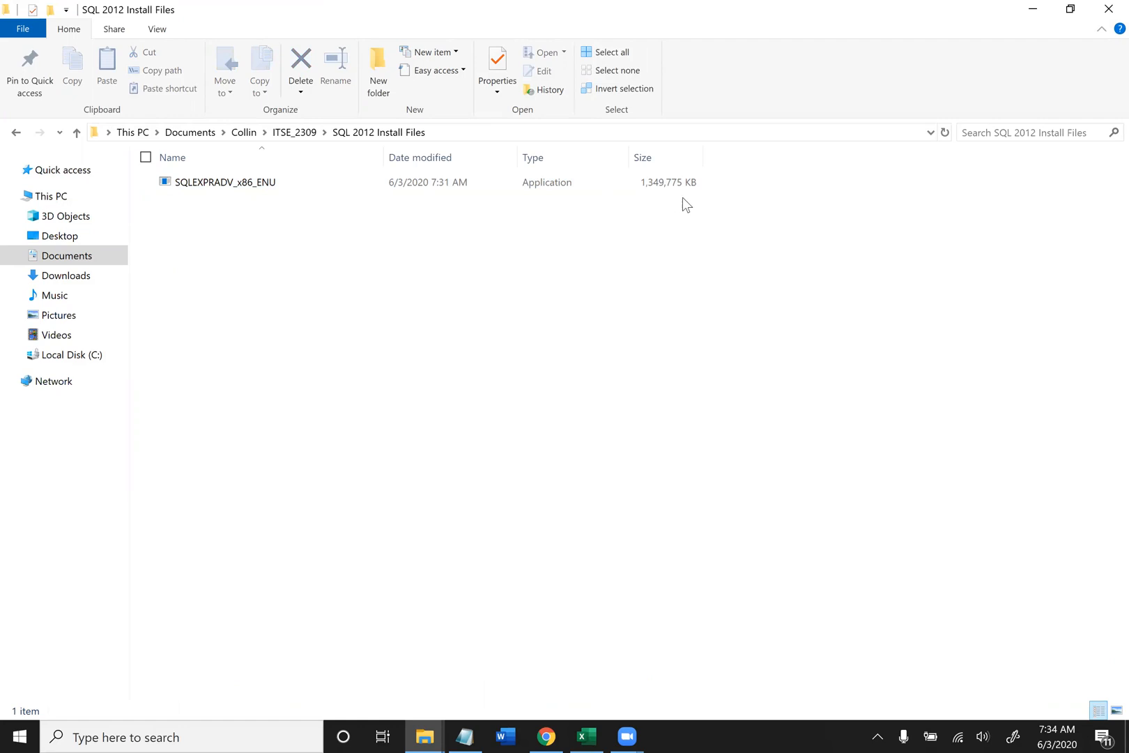
- Run the SQLEXPRADV_x86_ENU installer and minimize the Chrome window behind the SQL Server Installation Center
click(218, 187)
double_click(218, 187)
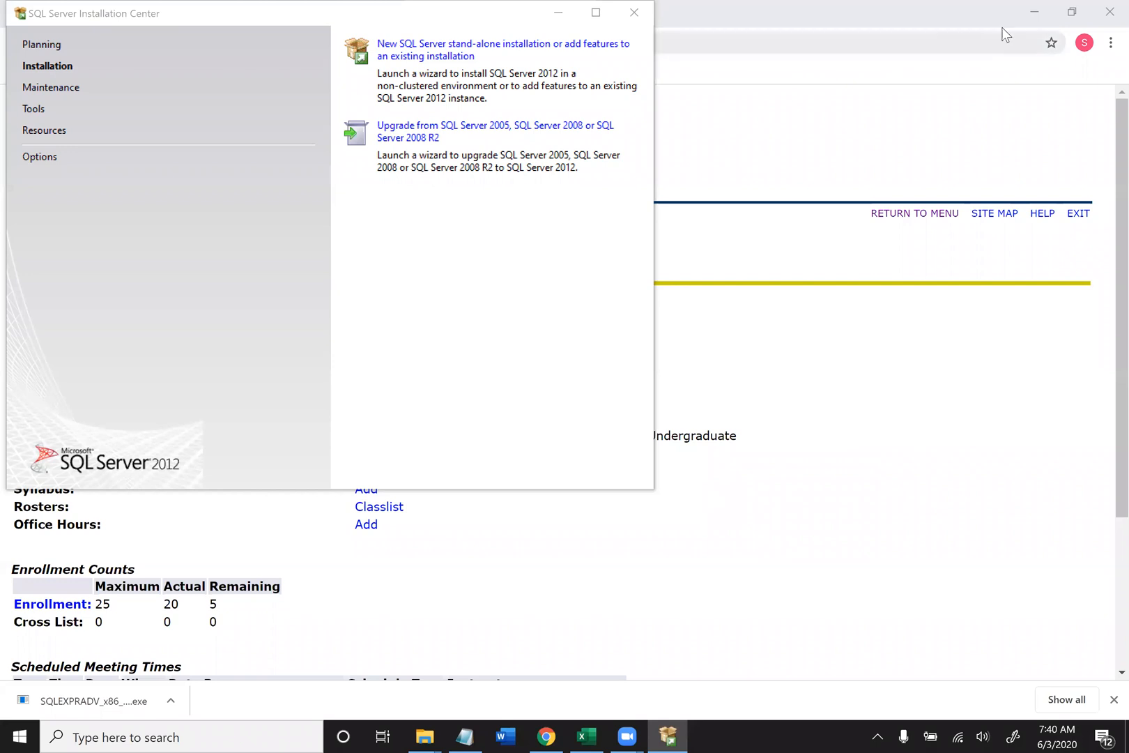
click(1019, 16)
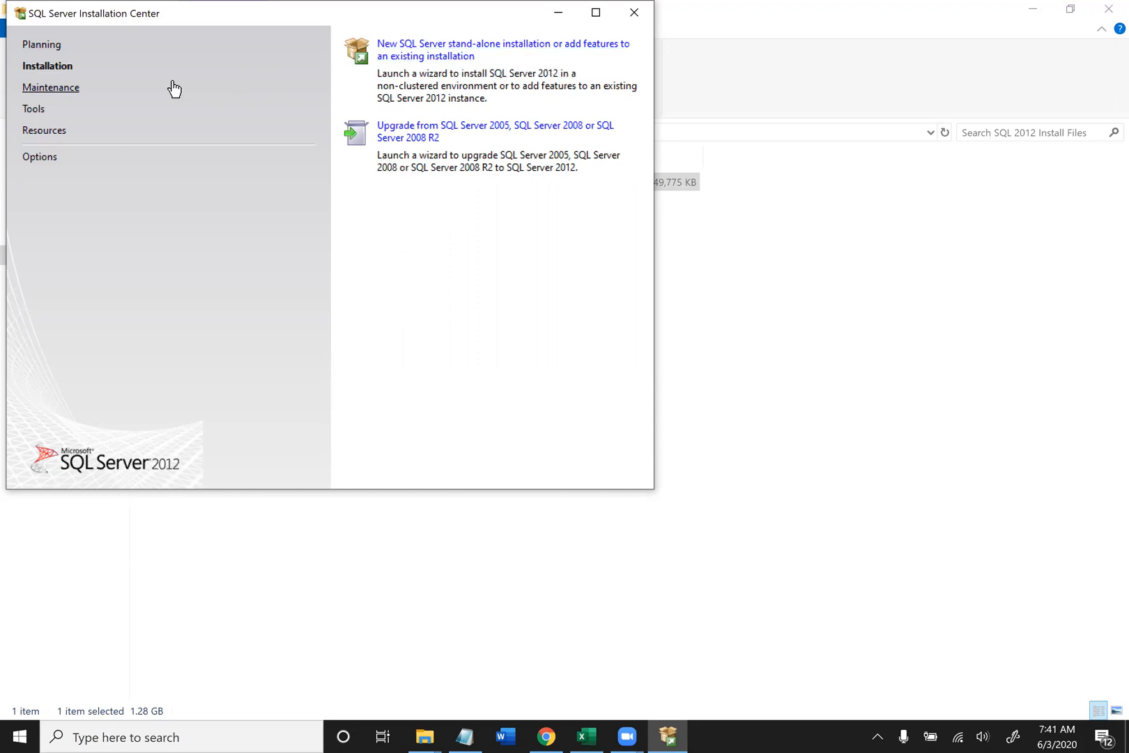
- Review the Tools and Options pages of the SQL Server Installation Center and return to the Installation page
click(42, 111)
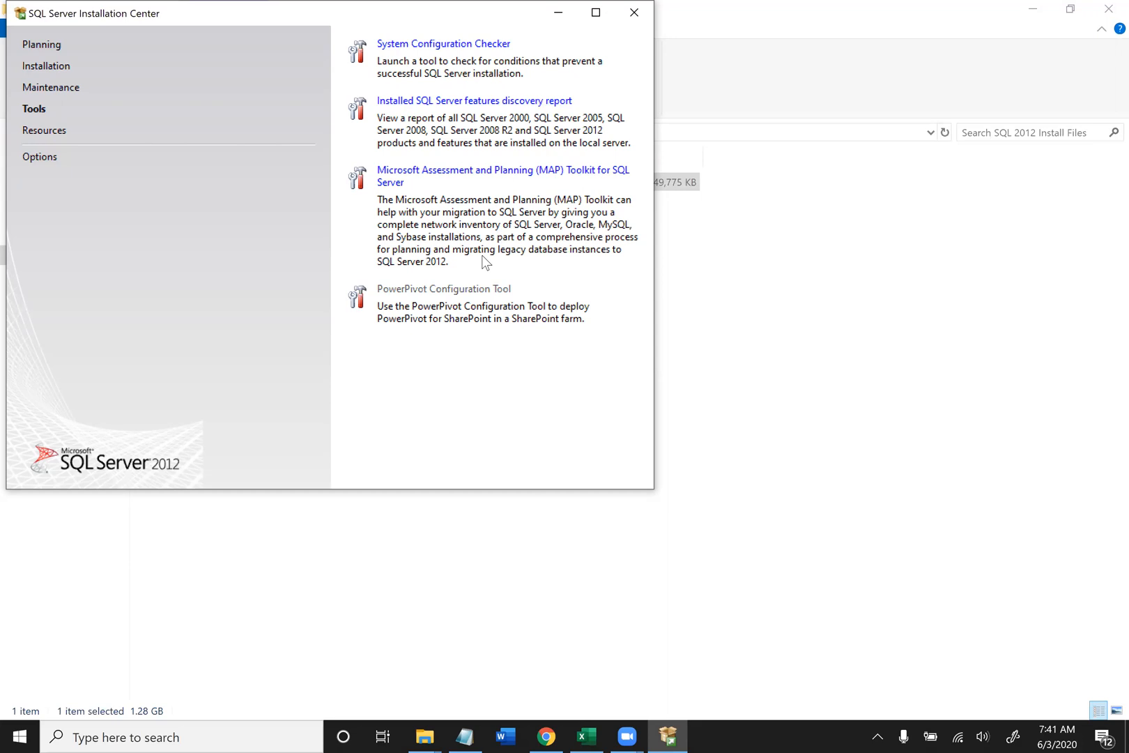
click(48, 159)
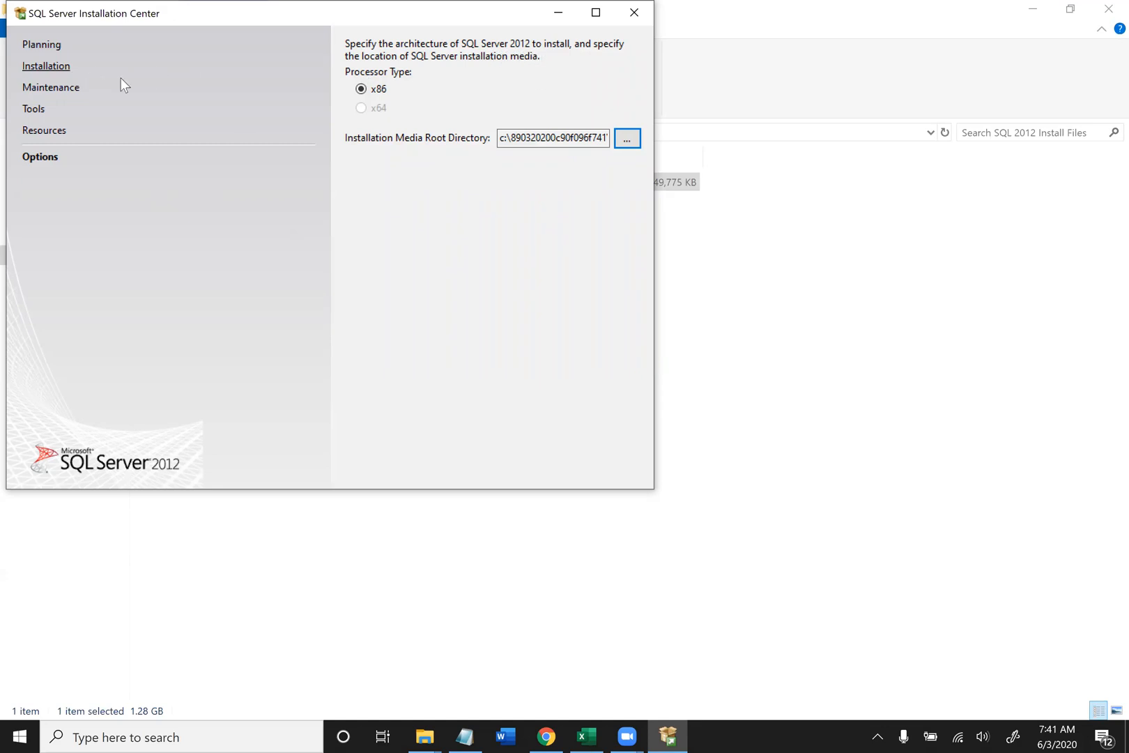
click(50, 66)
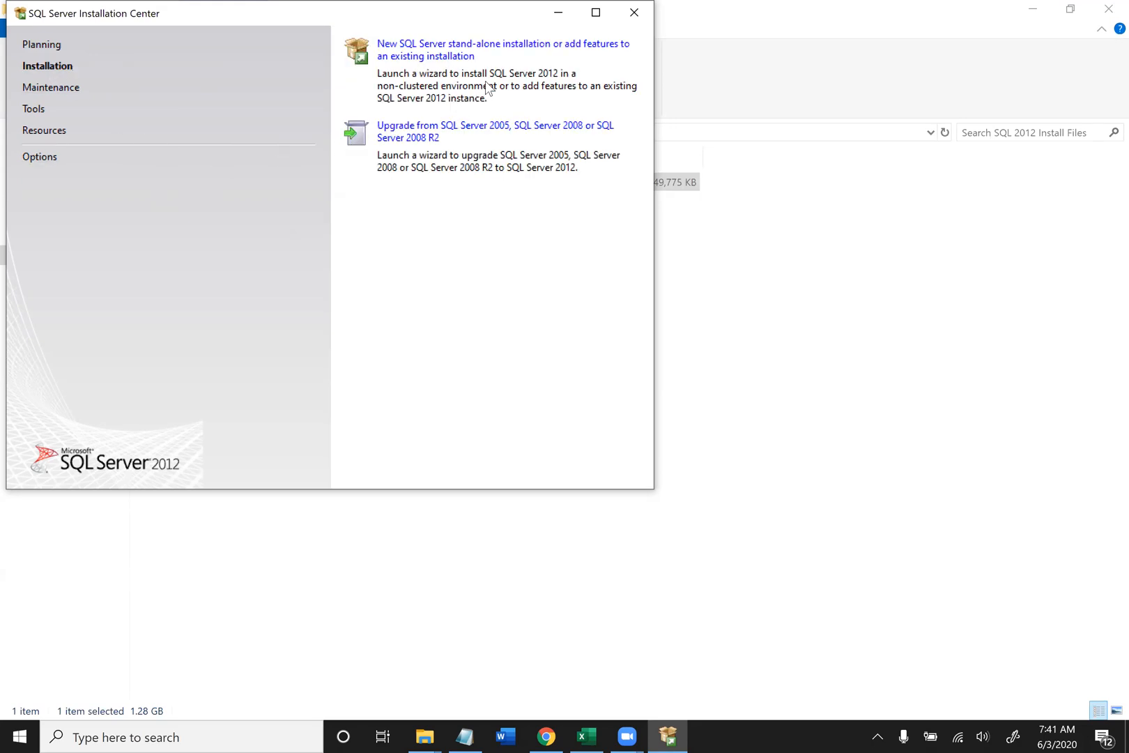
- Start a new SQL Server stand-alone installation, accept the license terms and proceed with the product updates included
click(449, 54)
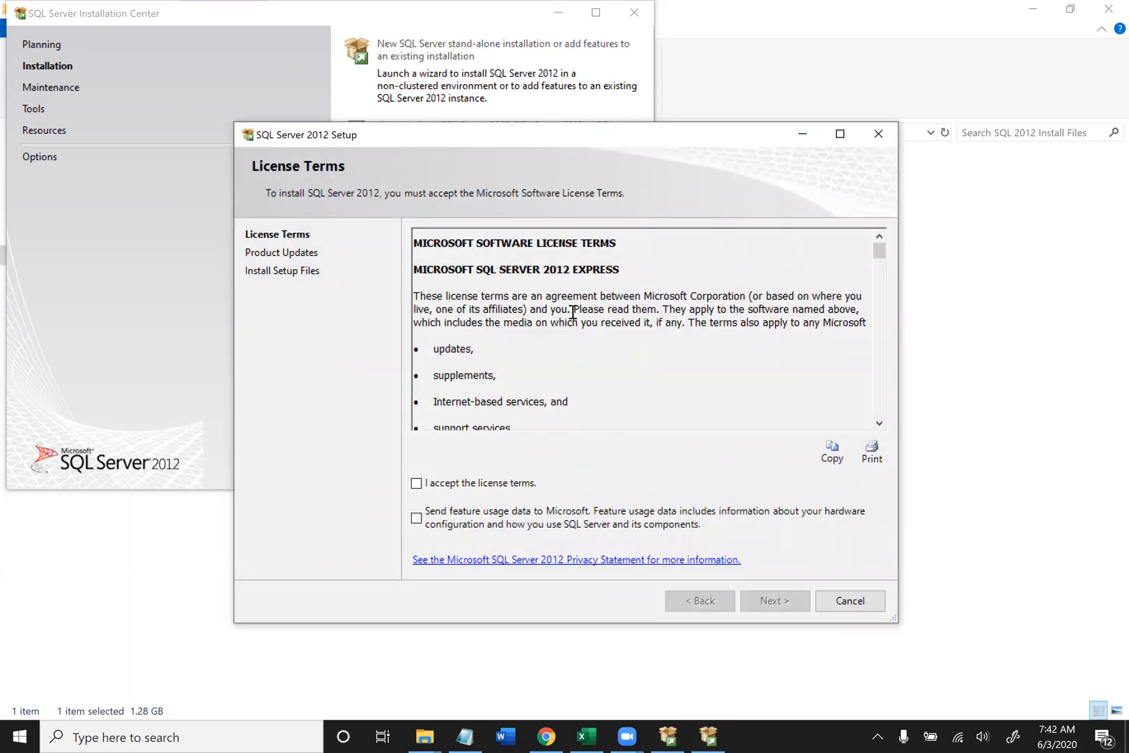
click(418, 483)
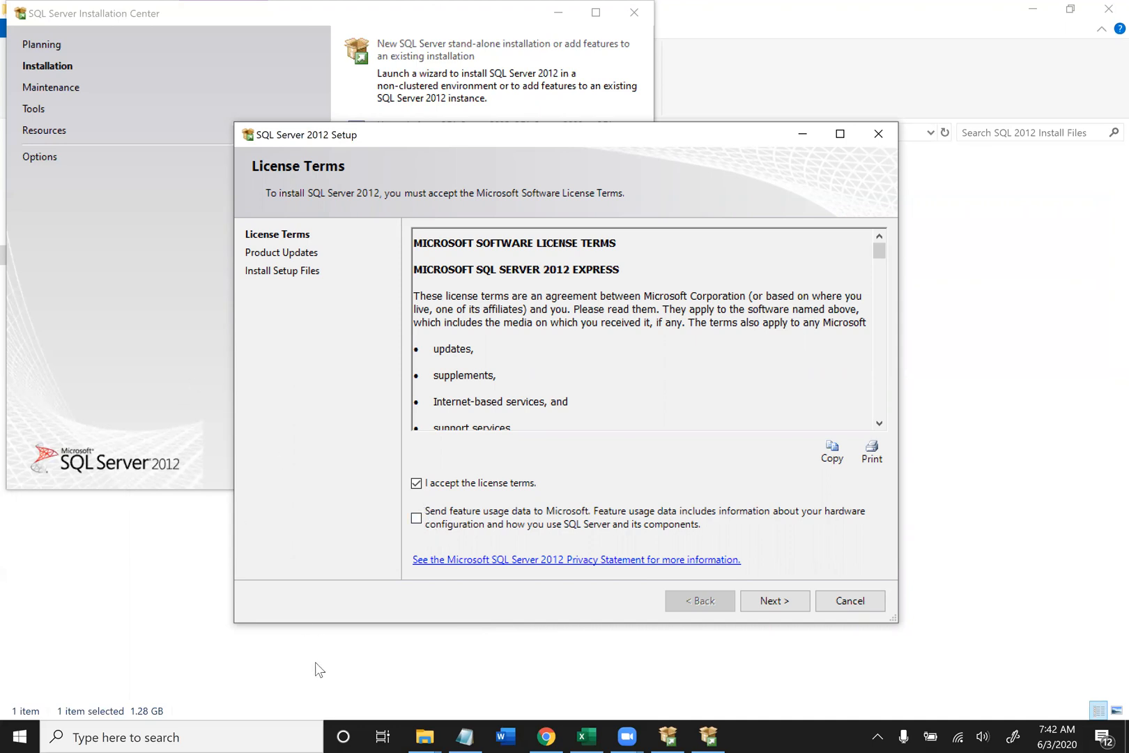
click(774, 601)
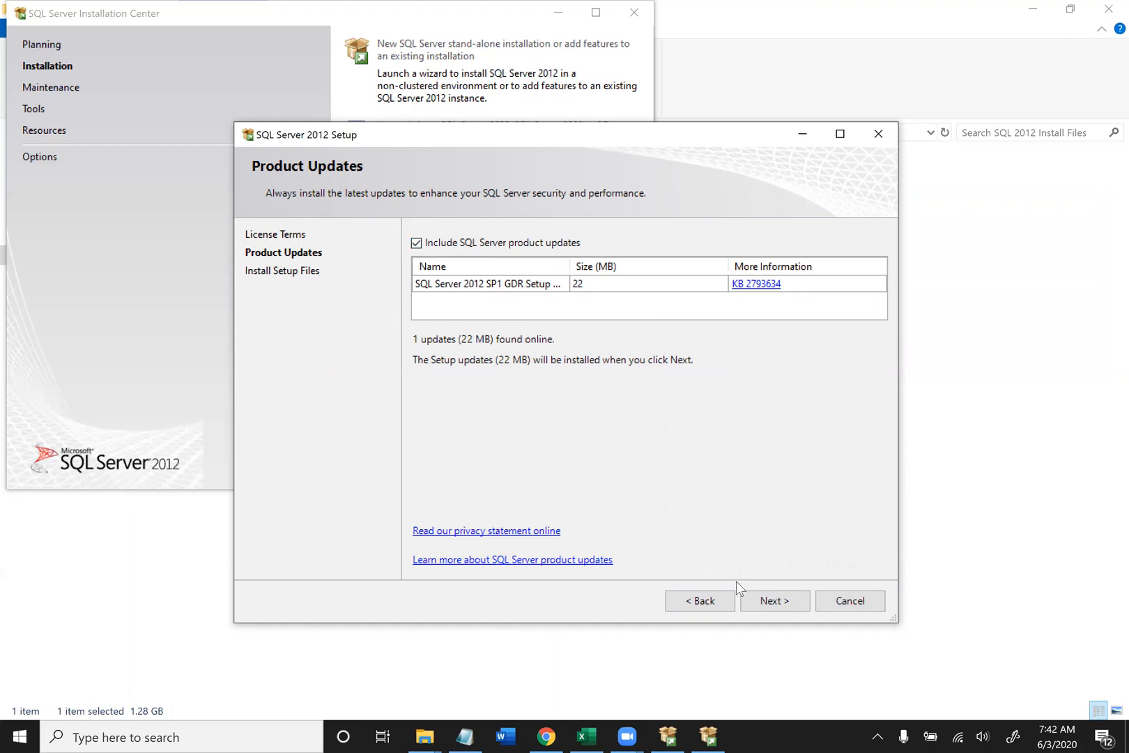
click(775, 597)
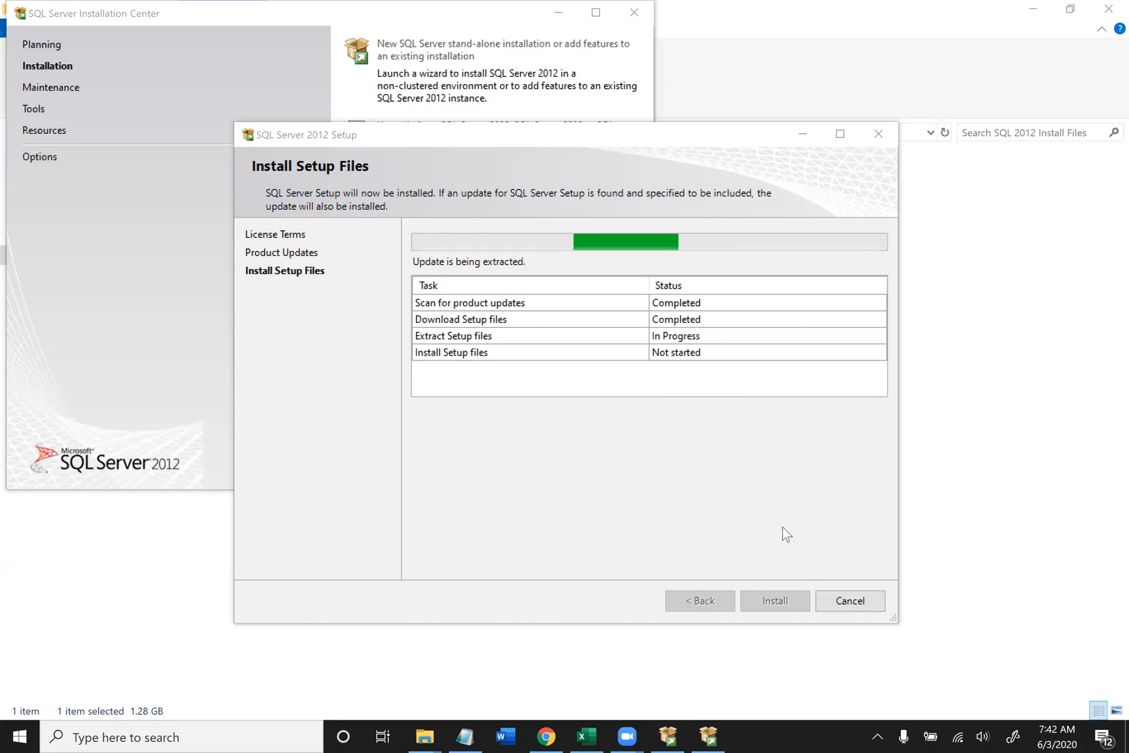
- Cancel the running SQL Server 2012 Setup, confirm quitting it and close the SQL Server Installation Center
click(861, 600)
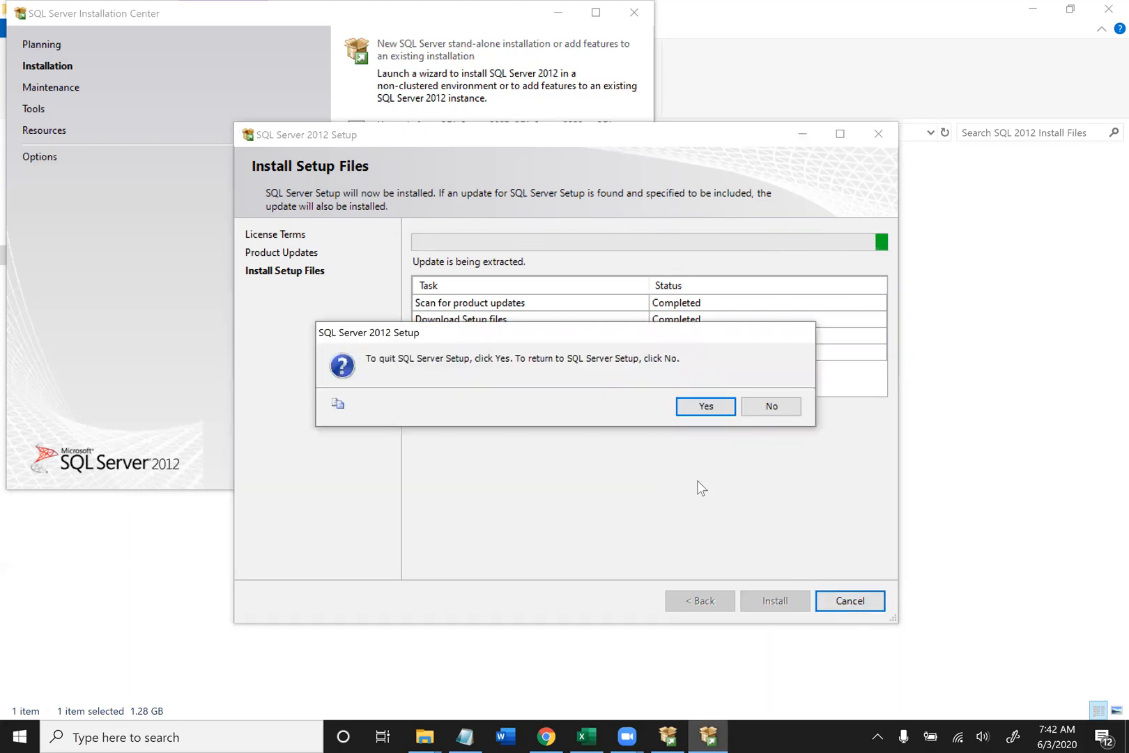
click(695, 411)
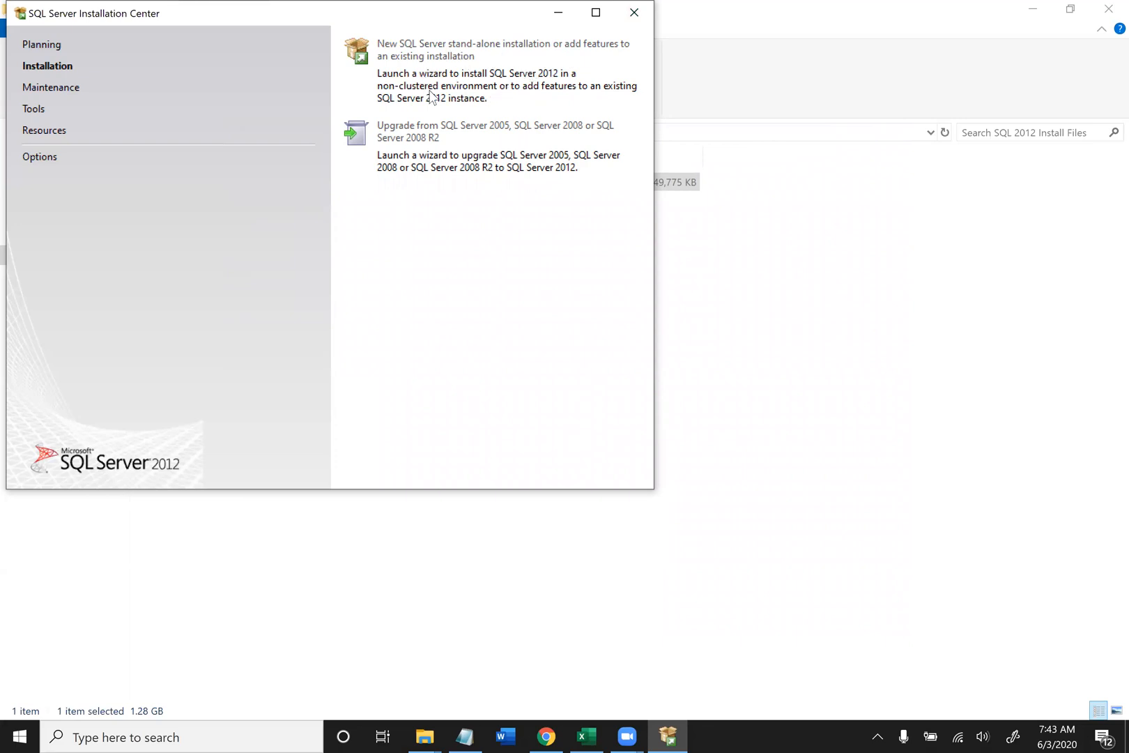
click(633, 14)
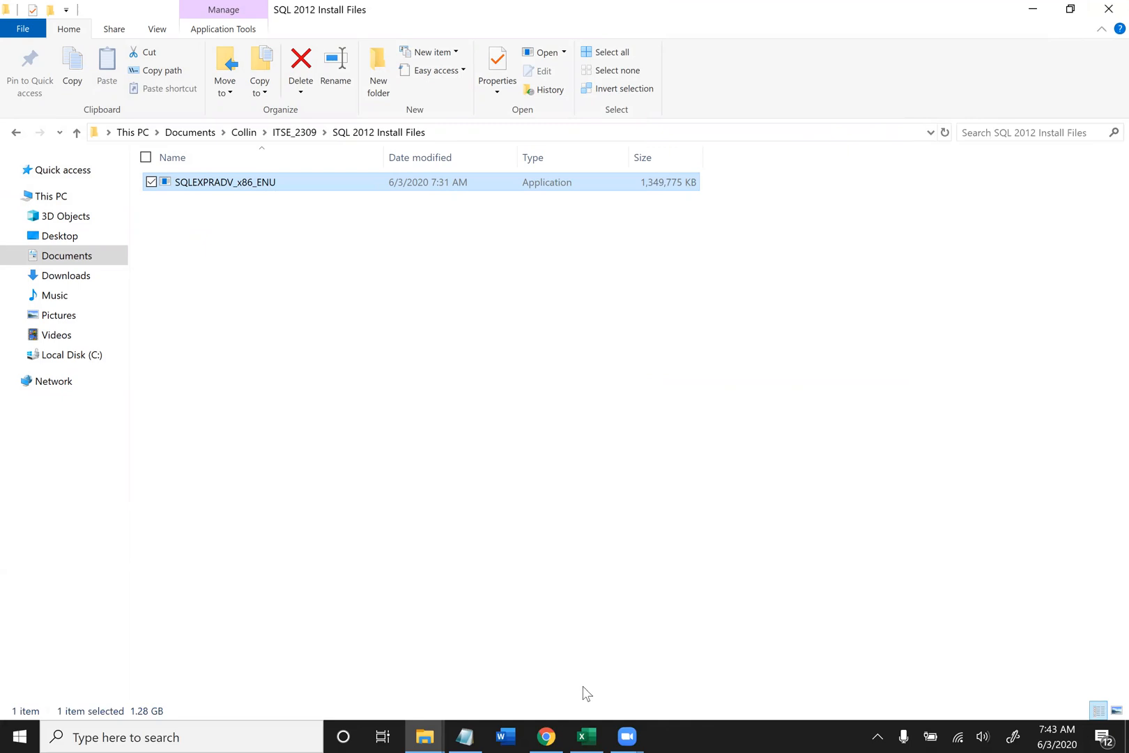
- Switch to Chrome, bring up the Microsoft SQL Server 2012 Express download page and select its address
click(546, 736)
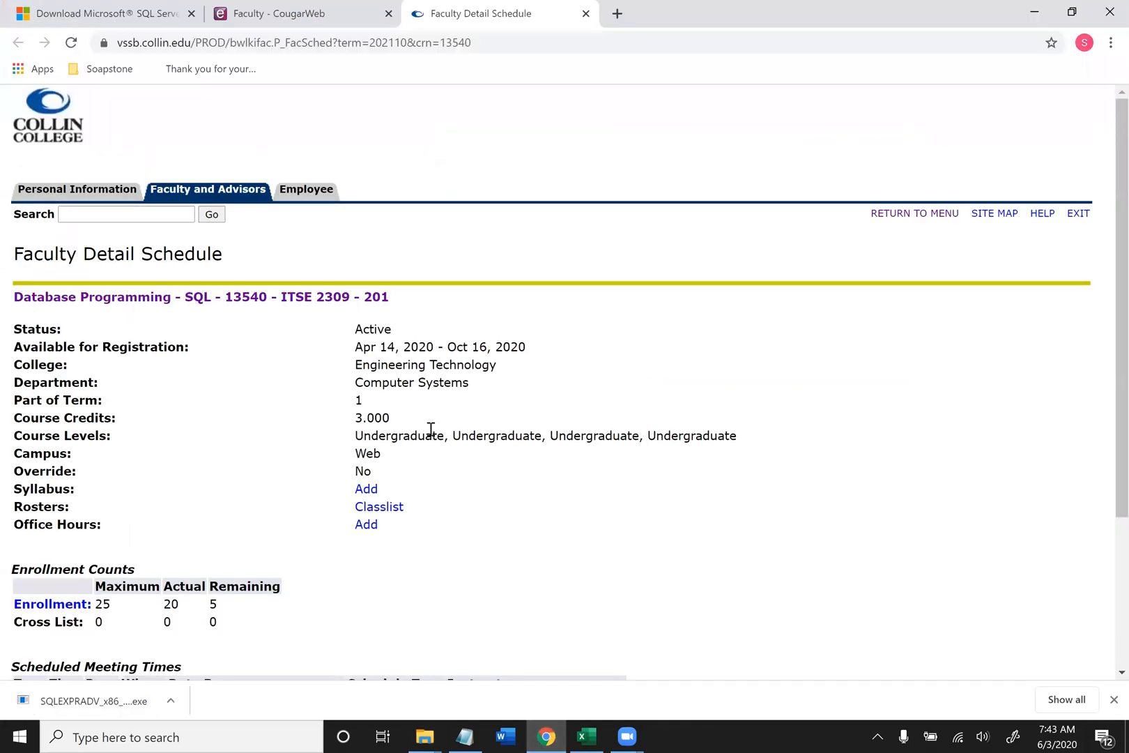
click(551, 736)
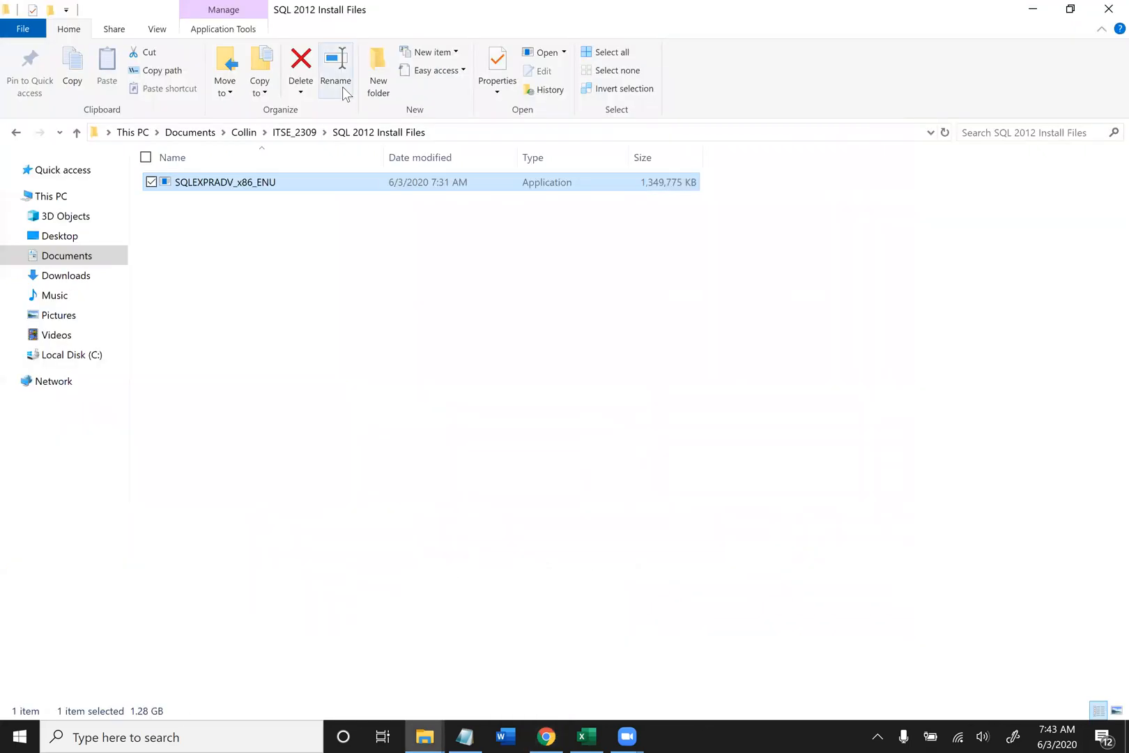
key(alt+Tab)
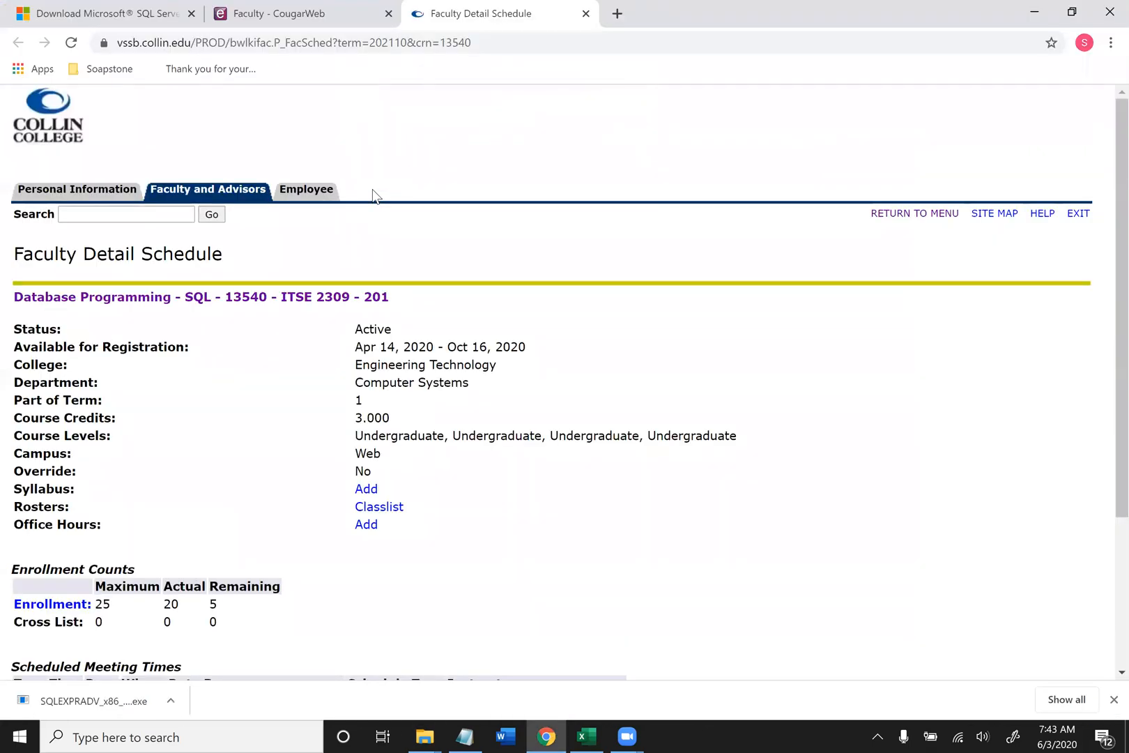
click(128, 19)
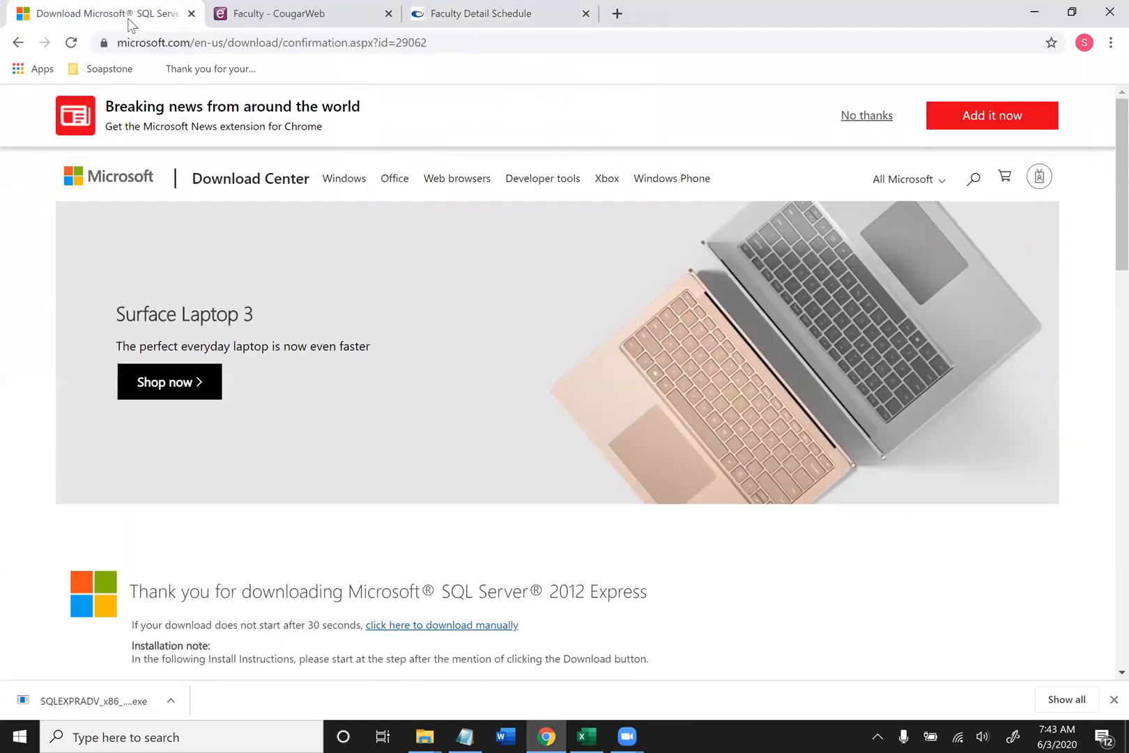
click(264, 51)
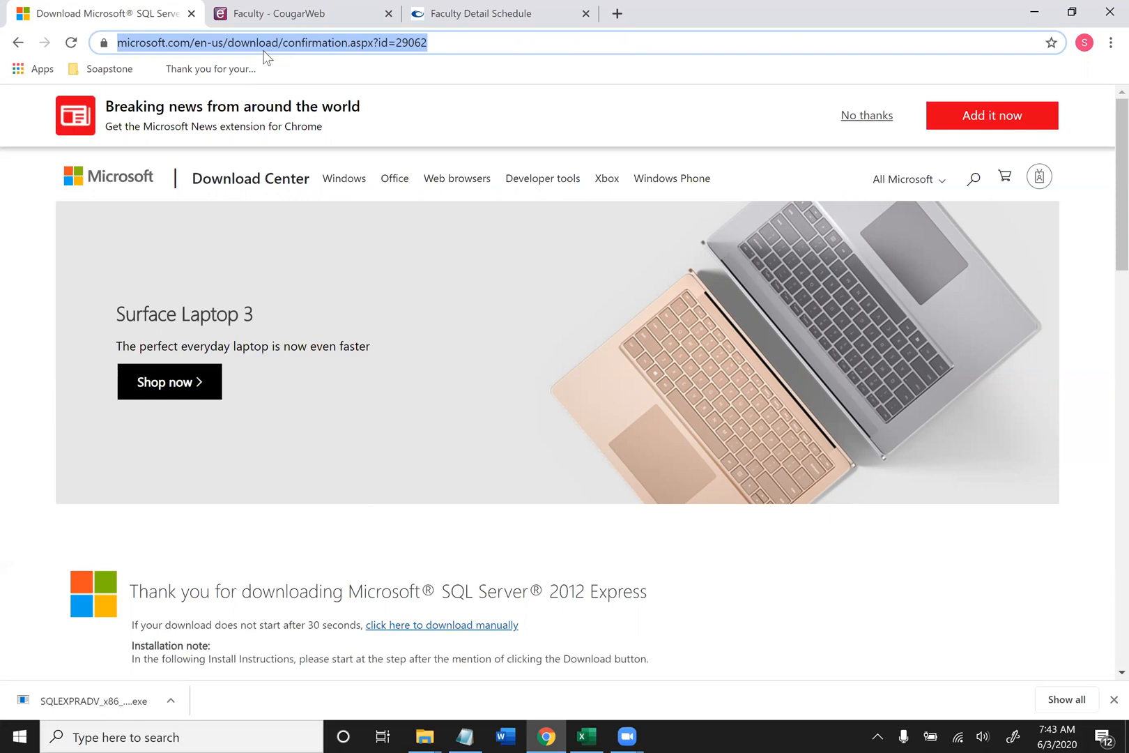
text(SQL)
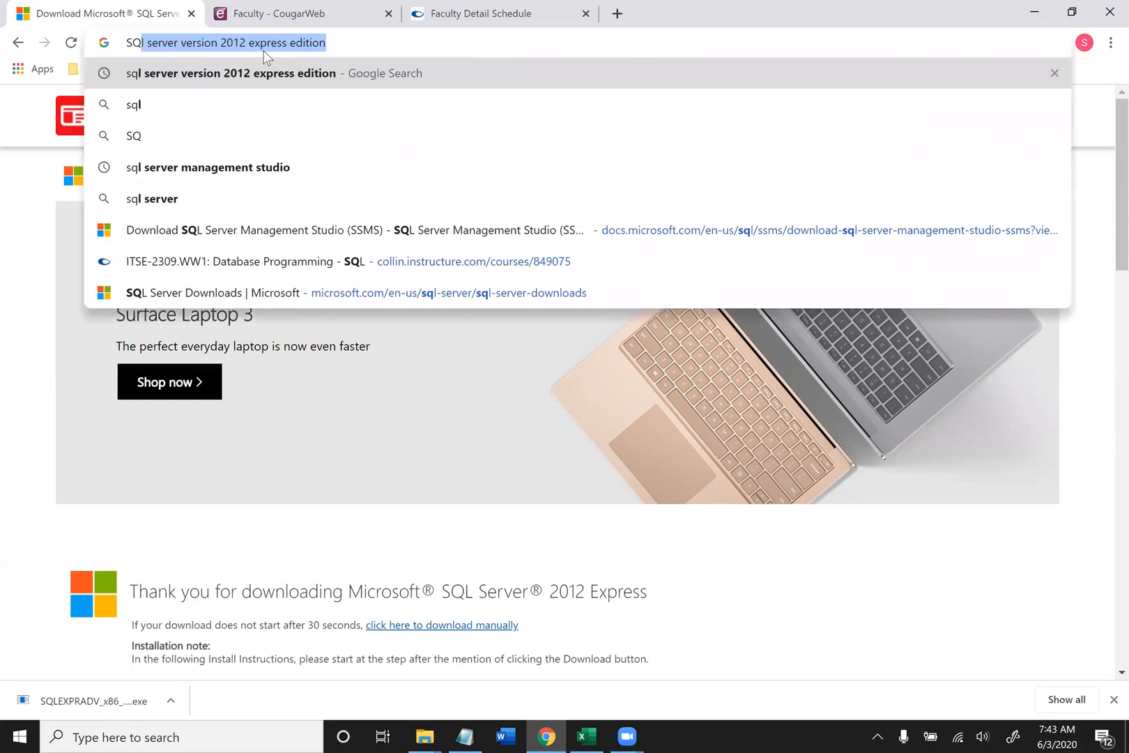
key(BackSpace)
key(BackSpace)
key(BackSpace)
key(BackSpace)
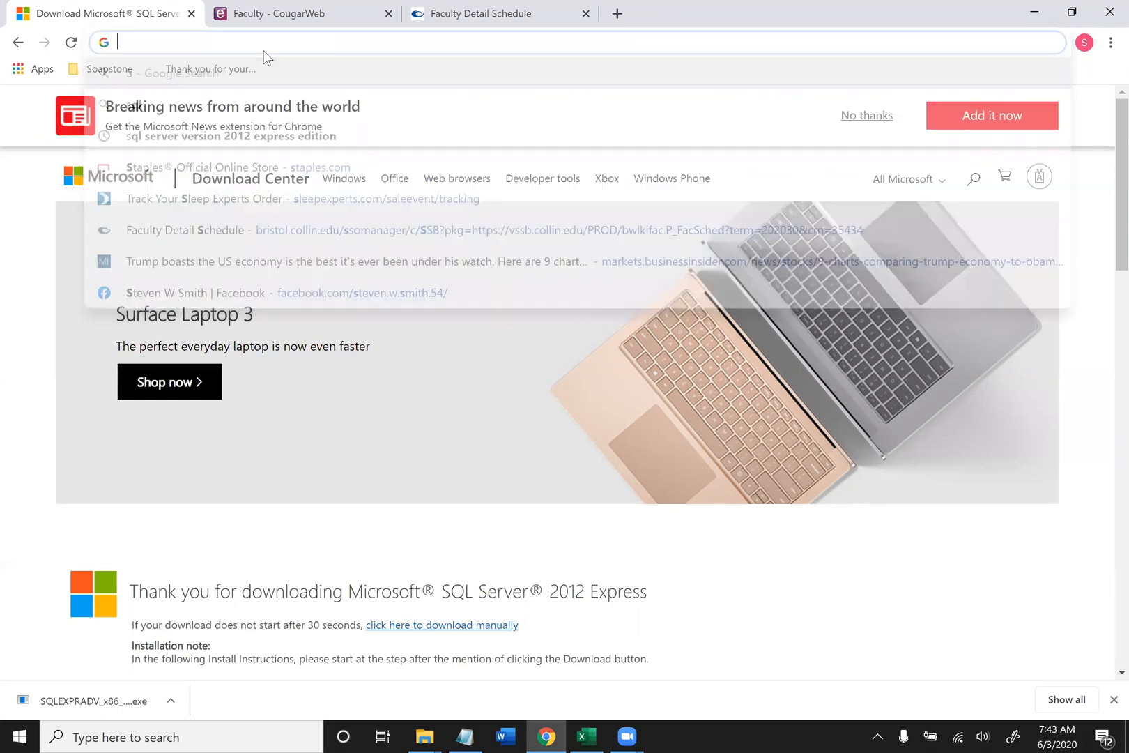
- Search Google for "ssms 2012 download"
text(SS)
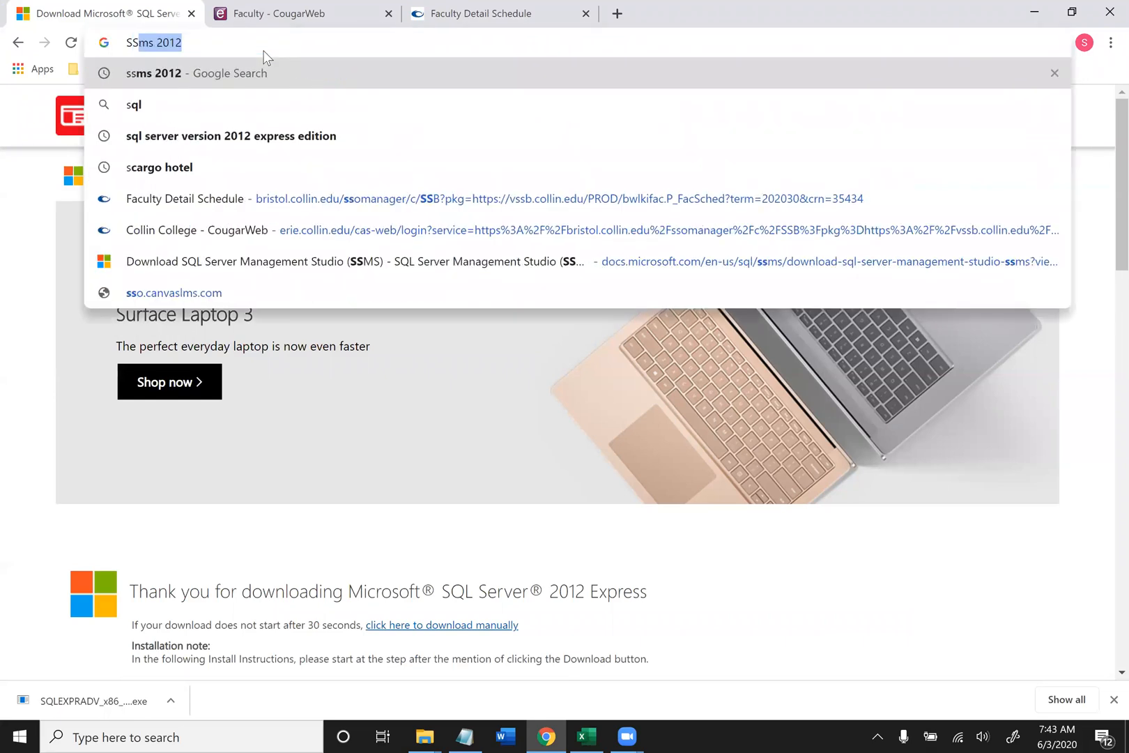
text(MS)
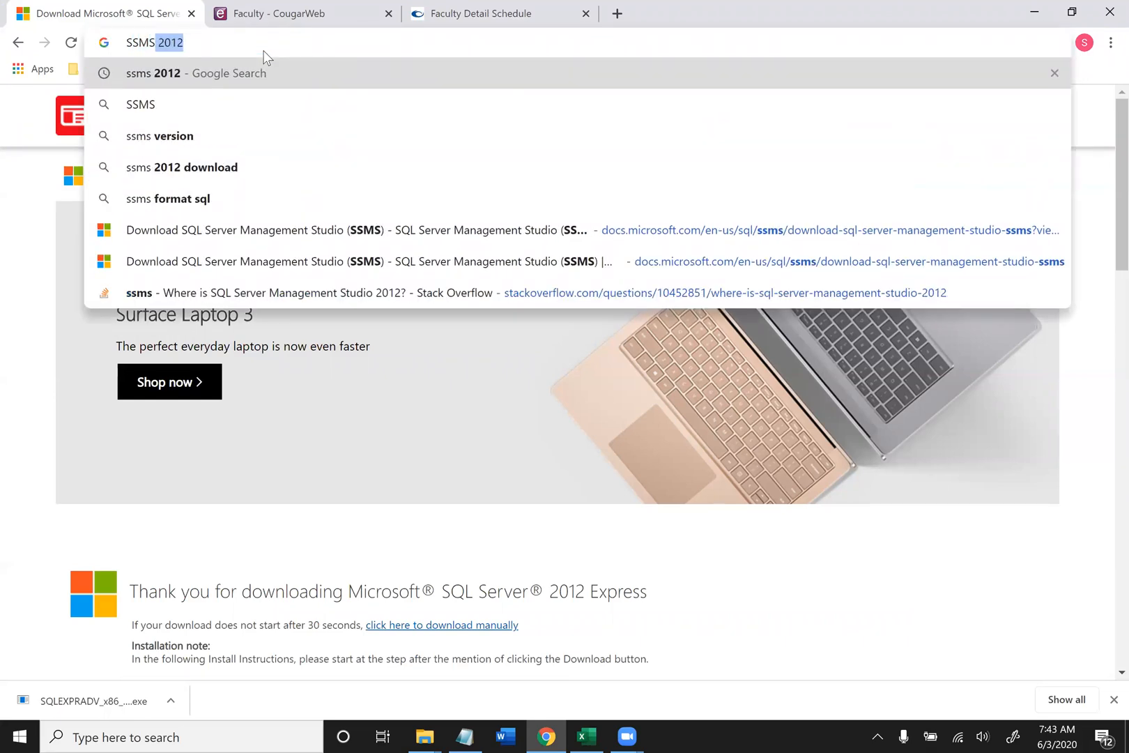
click(215, 44)
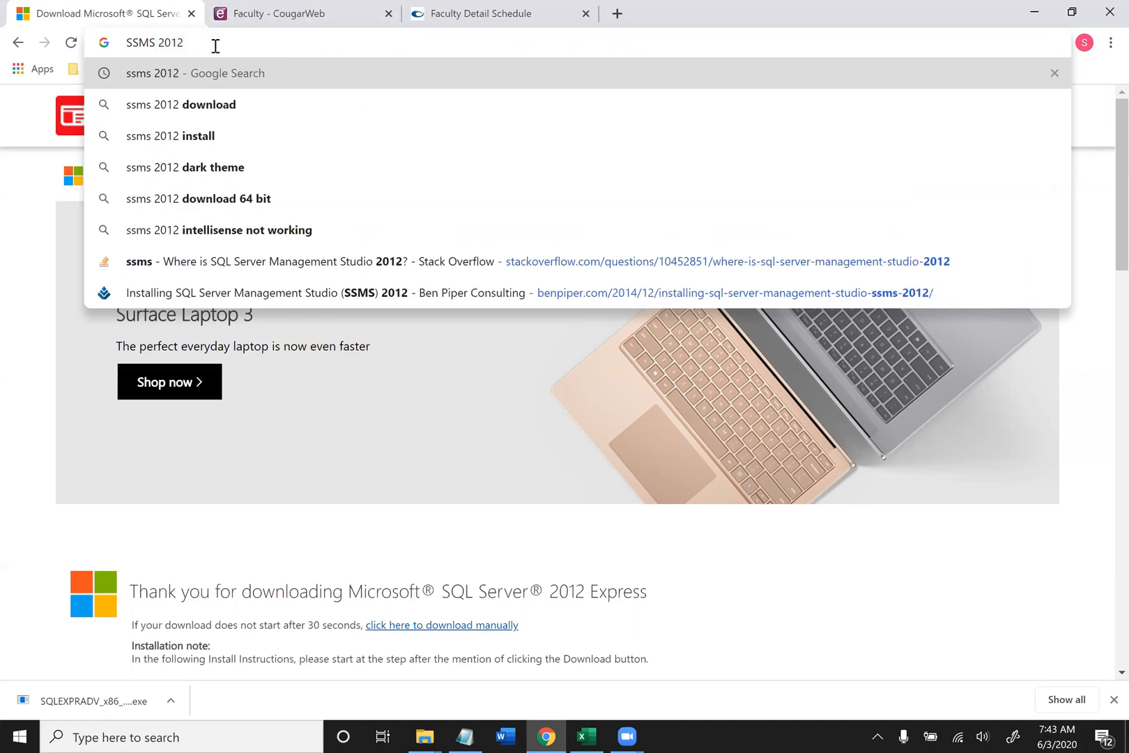
click(203, 104)
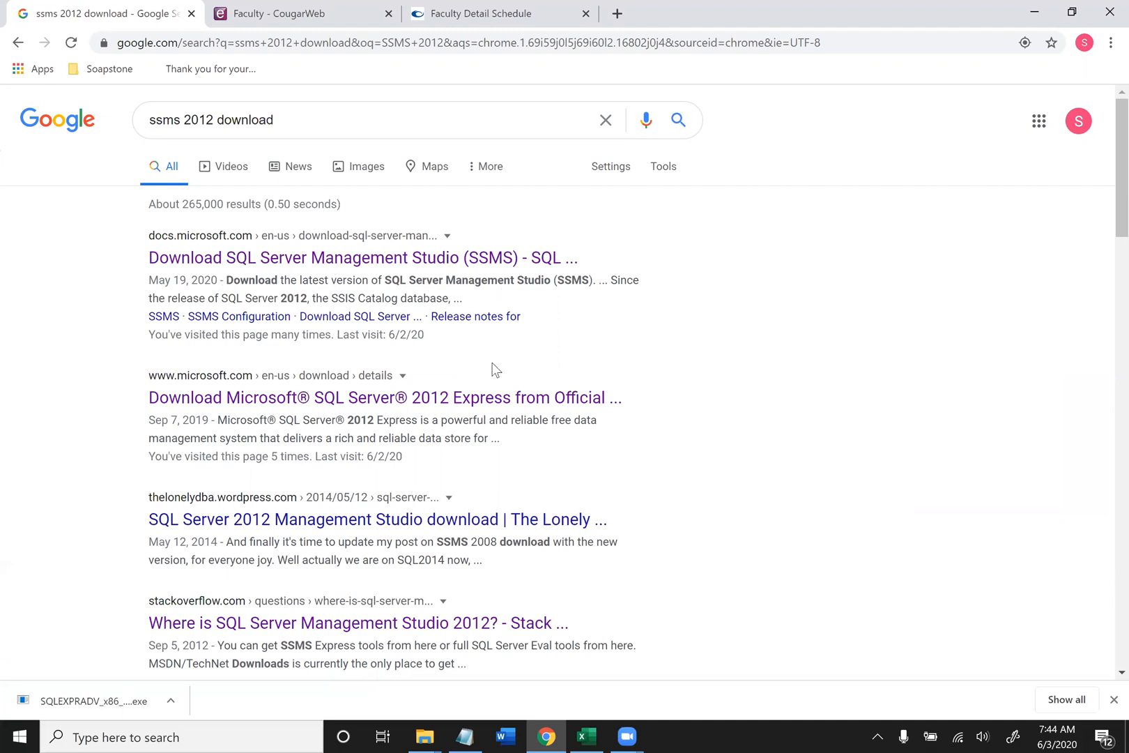
- Look through the search results for a page offering the SQL Server Management Studio 2012 download
scroll(493, 370, down, 1)
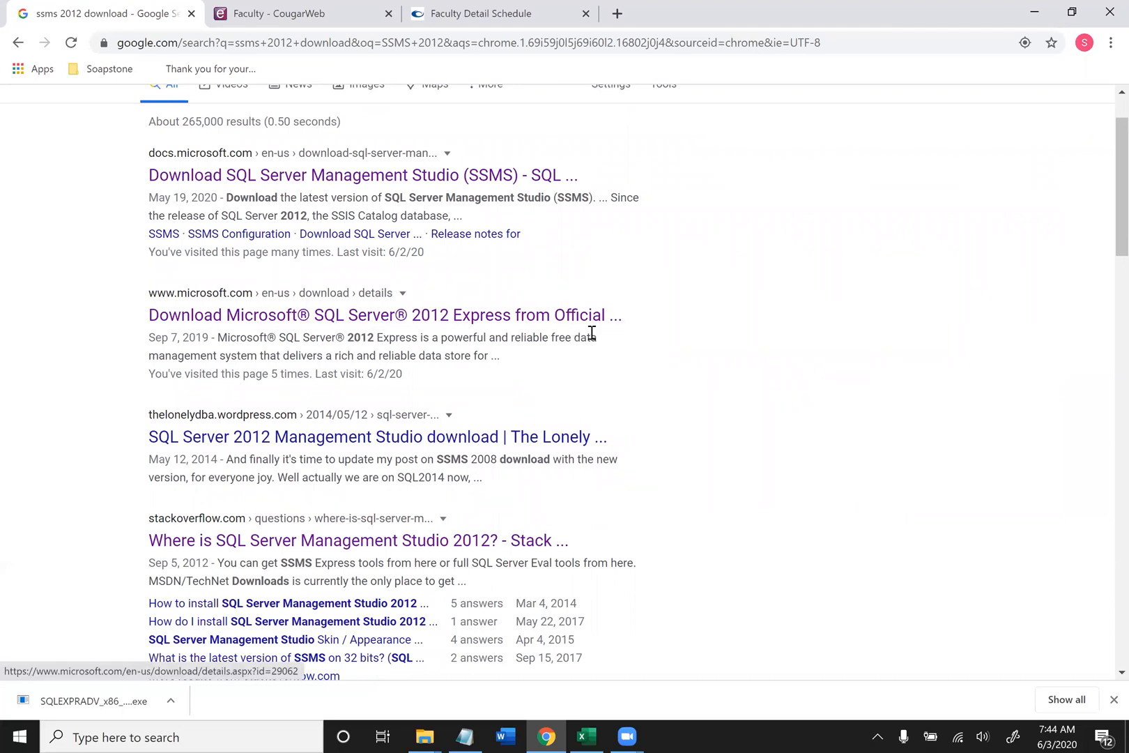
scroll(592, 333, down, 2)
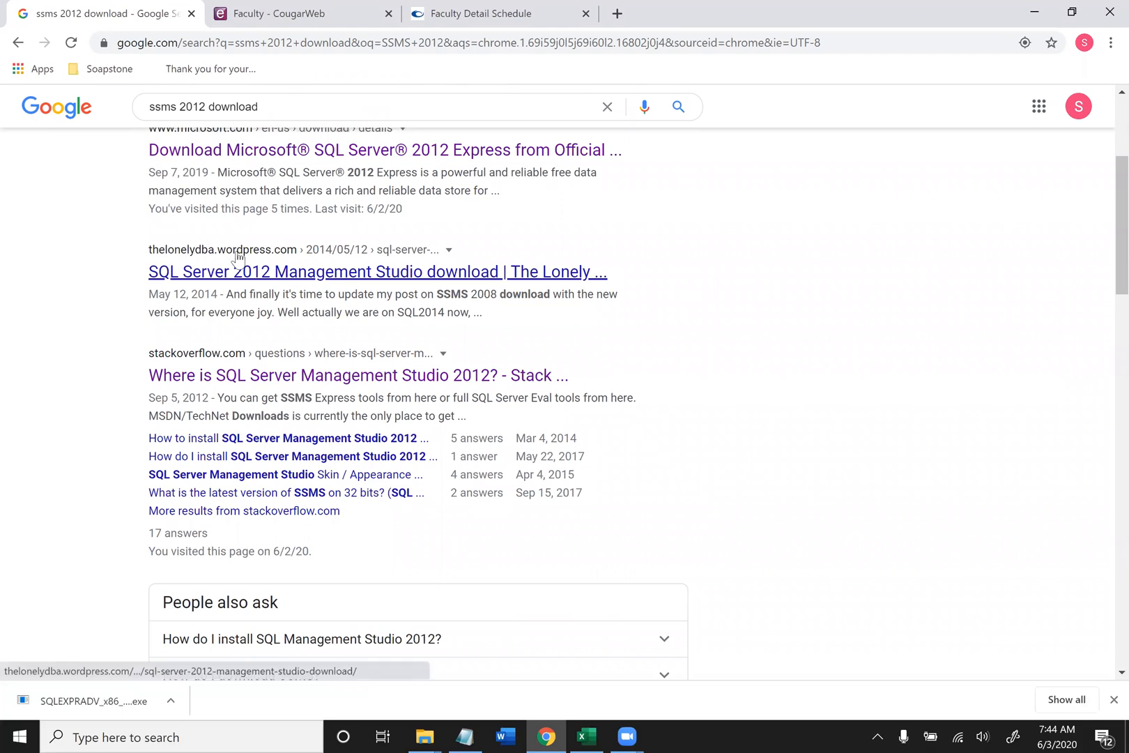
scroll(237, 257, up, 1)
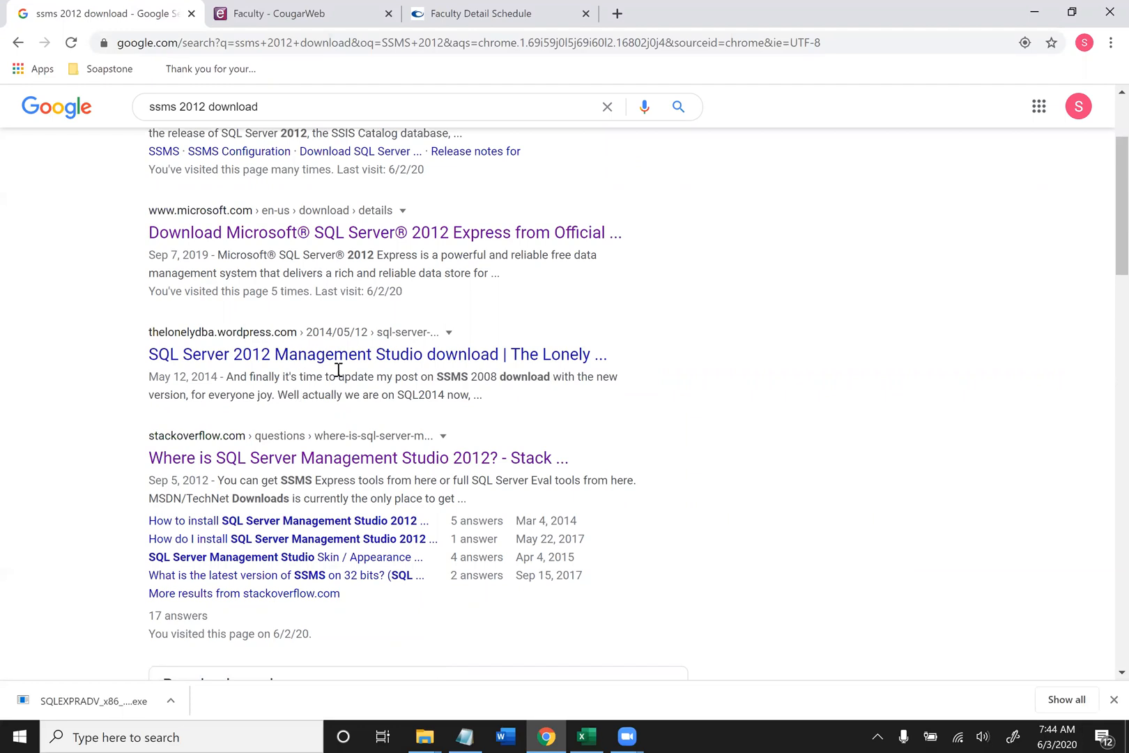
scroll(338, 369, down, 7)
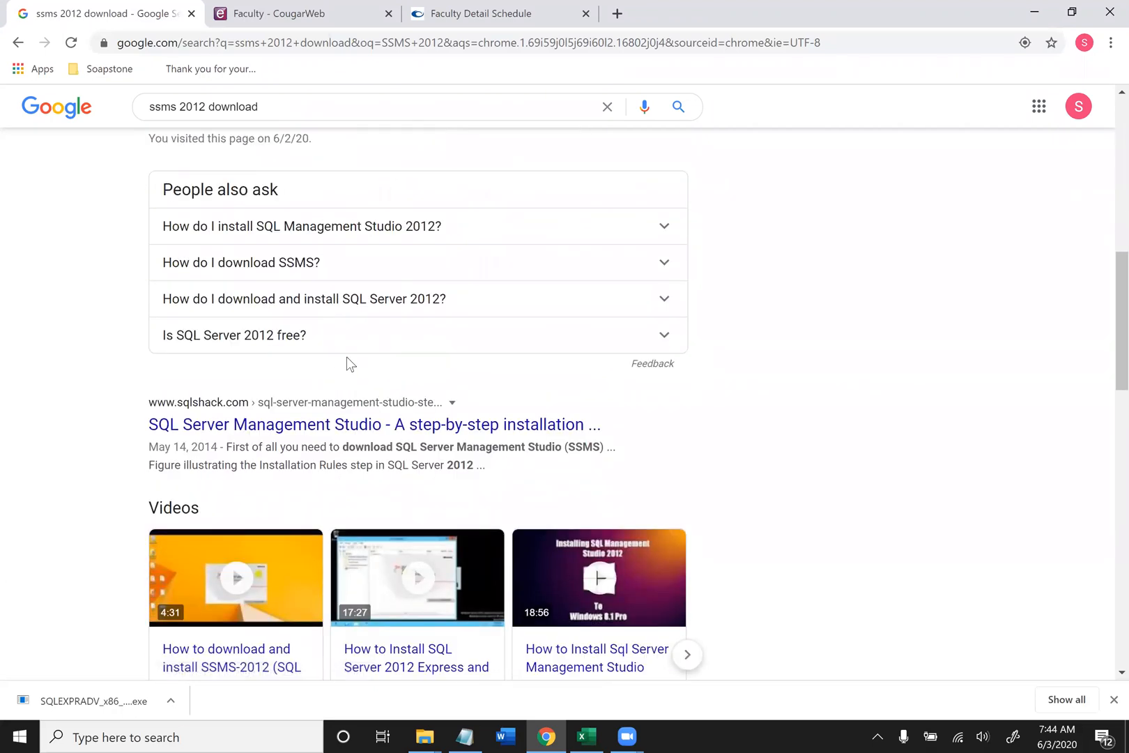
scroll(346, 363, down, 3)
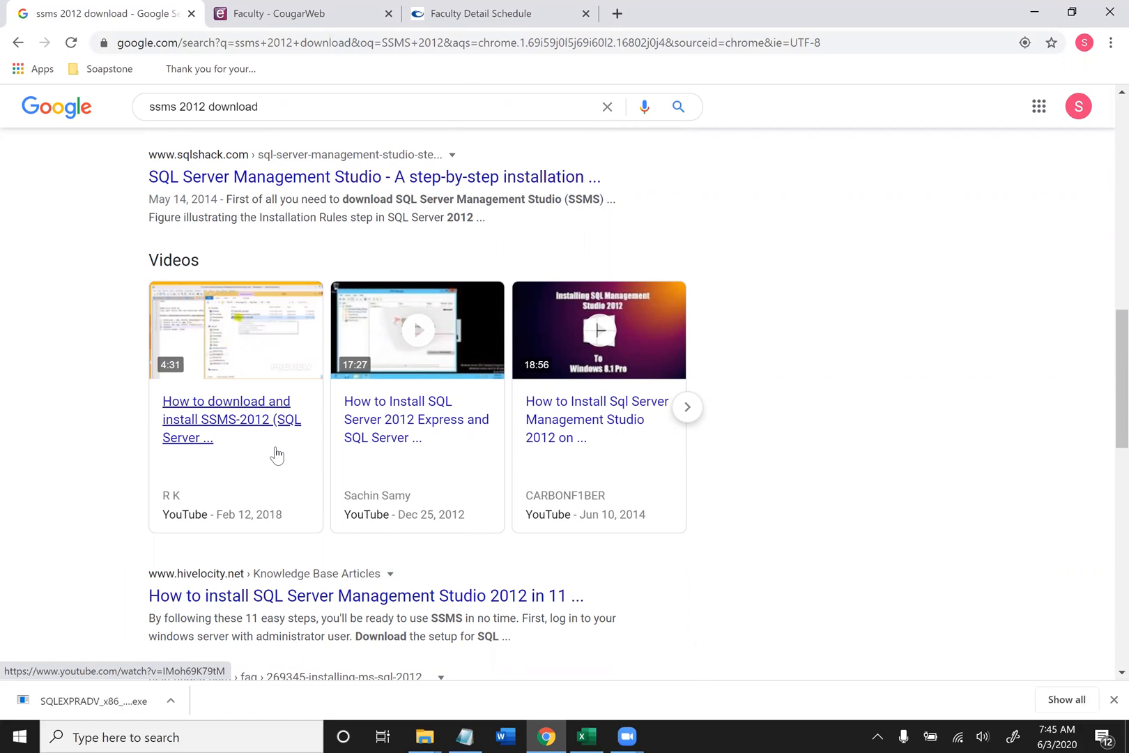
scroll(276, 454, down, 1)
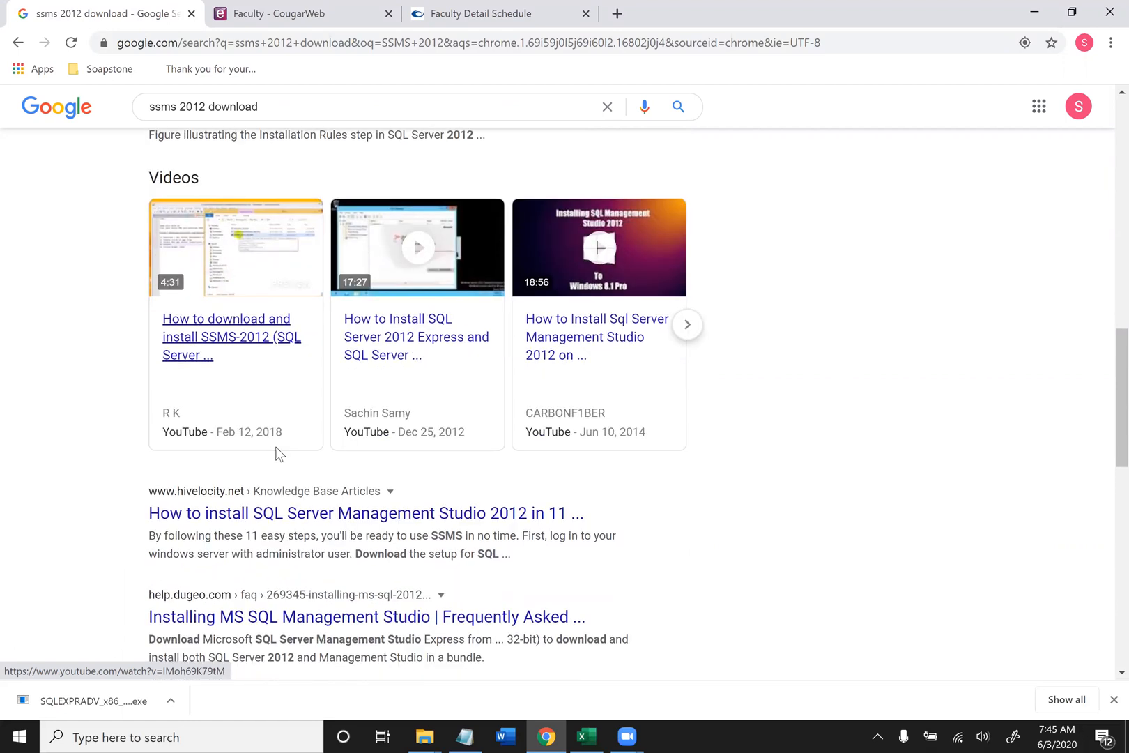
scroll(276, 454, down, 2)
scroll(277, 455, down, 2)
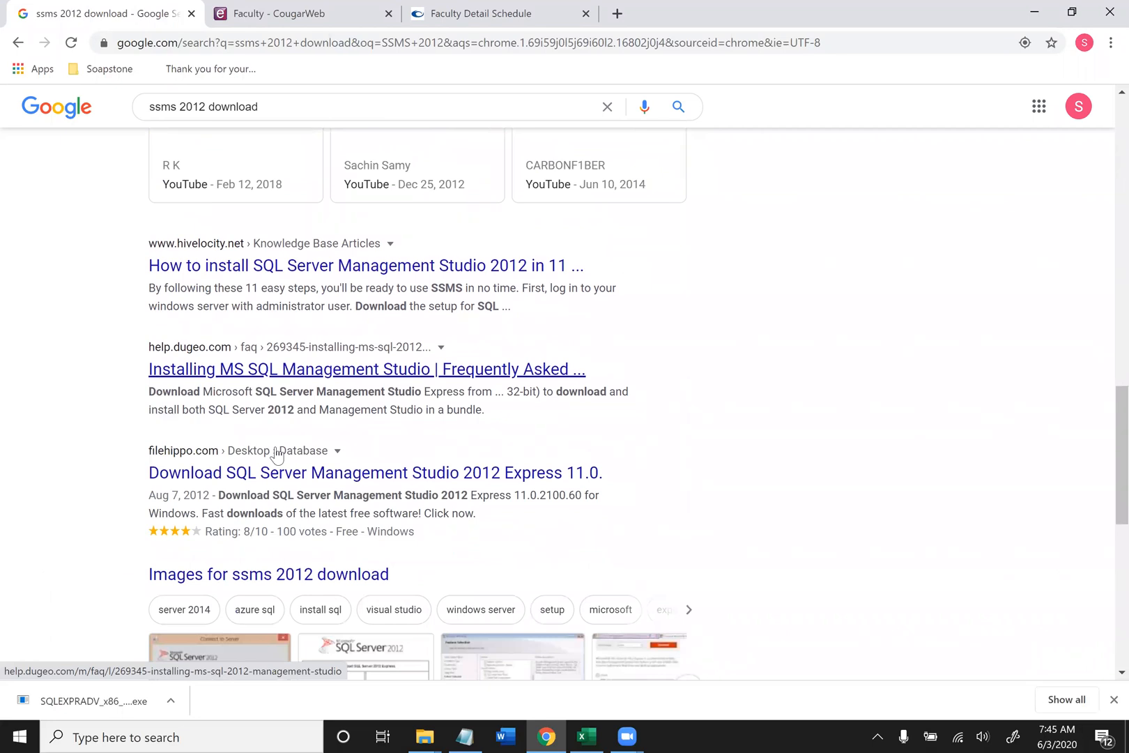
scroll(278, 454, up, 8)
scroll(278, 454, up, 6)
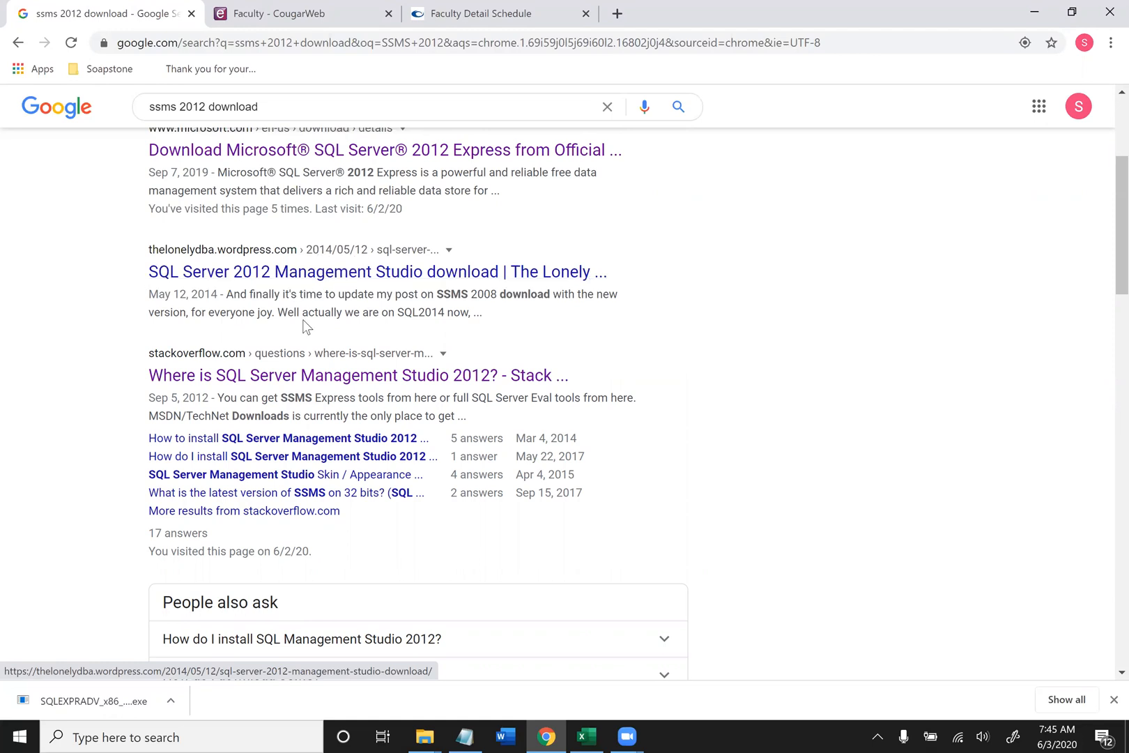
- Open The Lonely DBA's "SQL Server 2012 Management Studio download" result and read the post's download advice
click(315, 279)
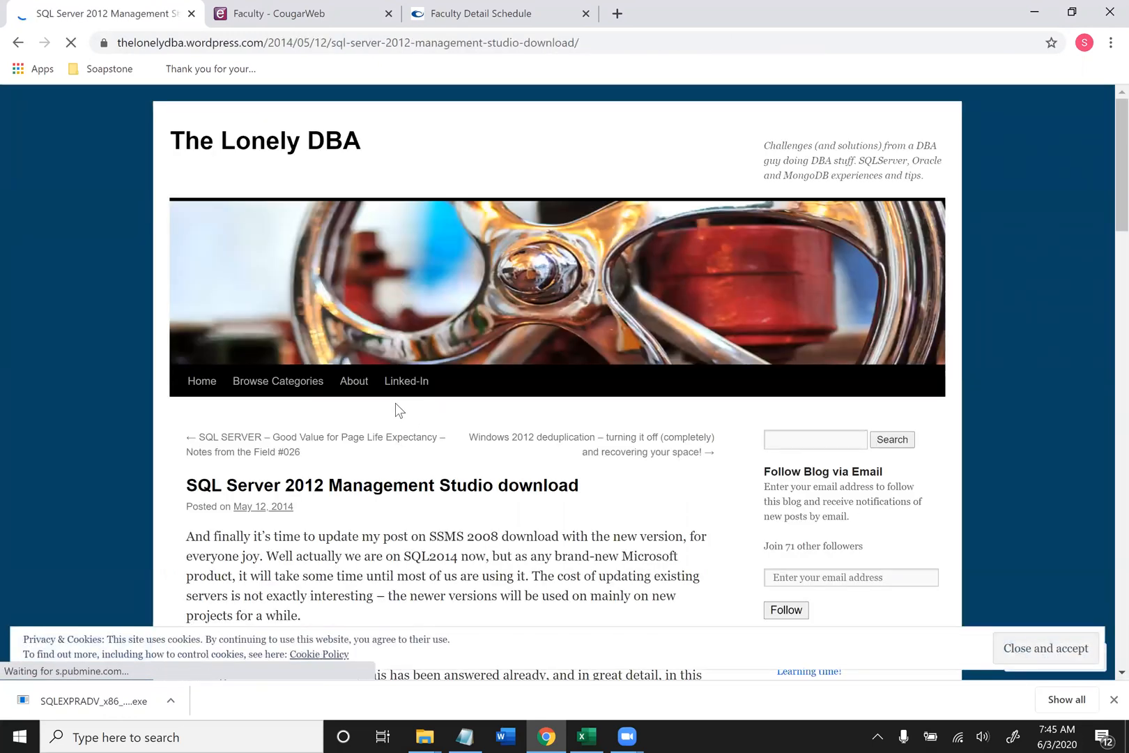
scroll(374, 397, down, 2)
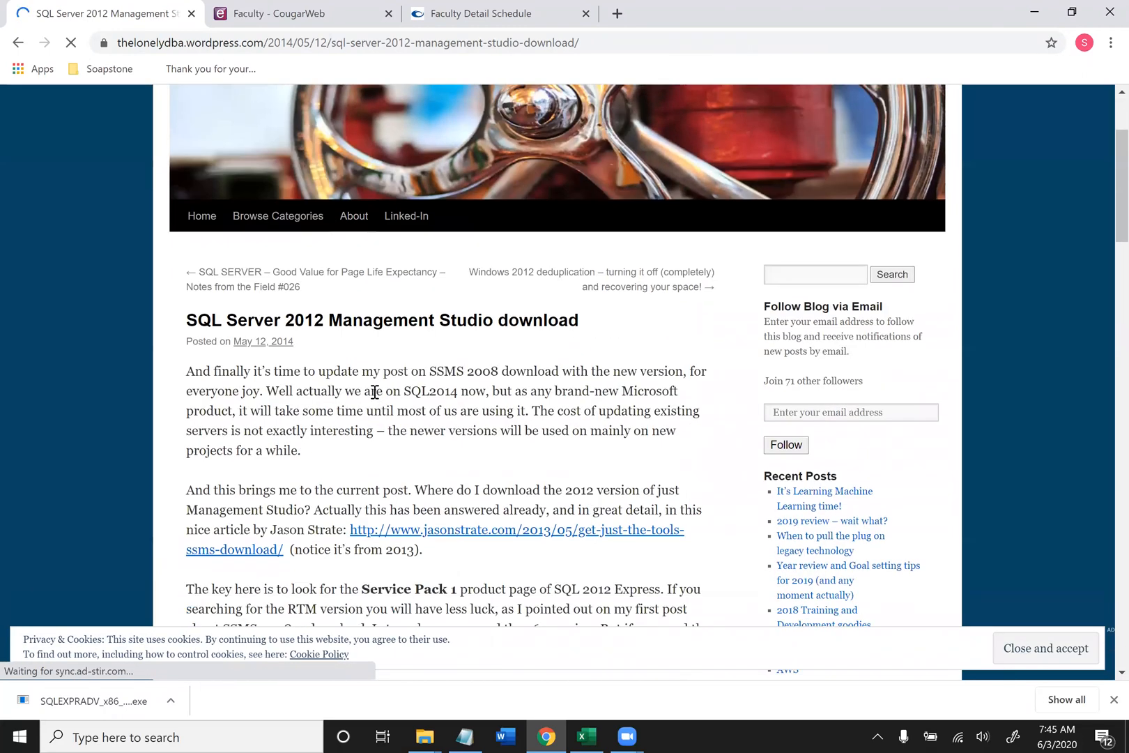
scroll(374, 392, down, 1)
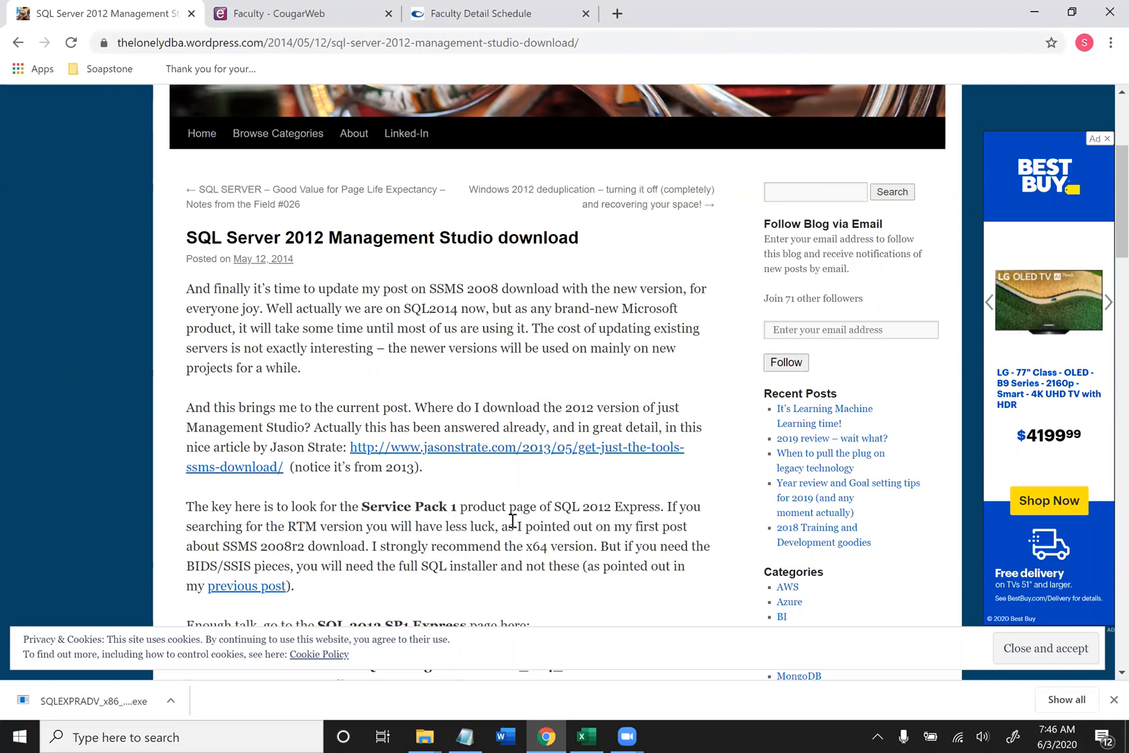
- Open the "get-just-the-tools-ssms-download" article linked in the post and read its introduction
click(477, 452)
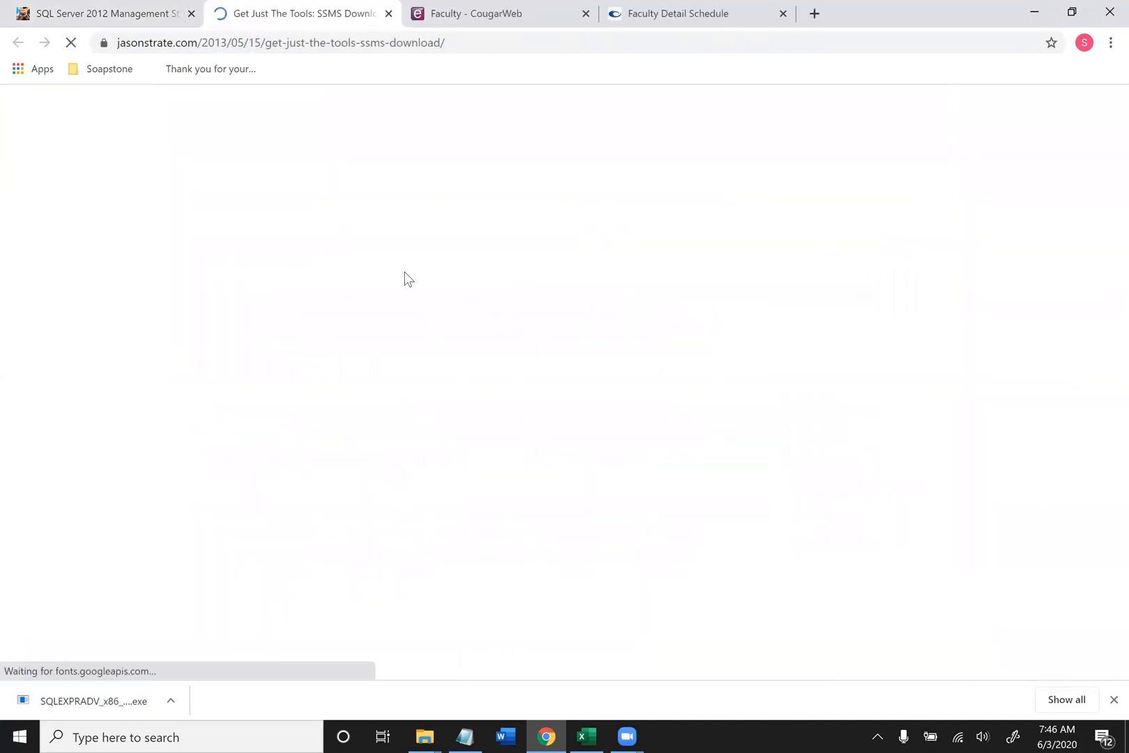
scroll(403, 271, down, 4)
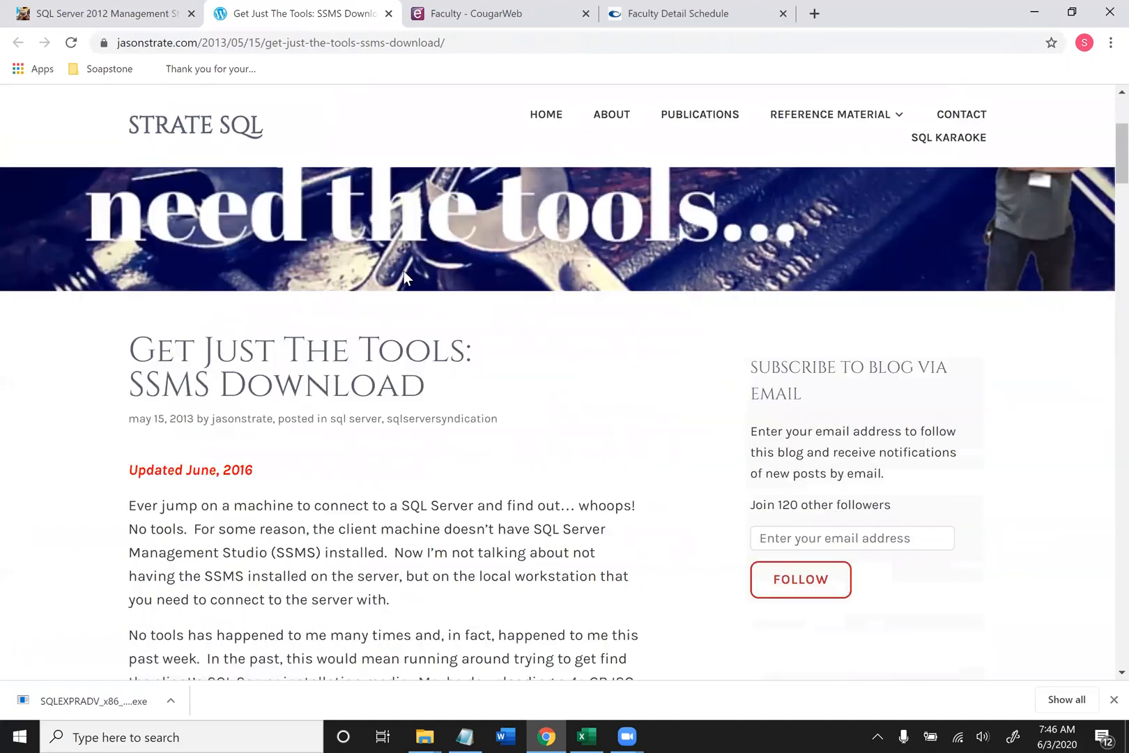
scroll(403, 271, down, 2)
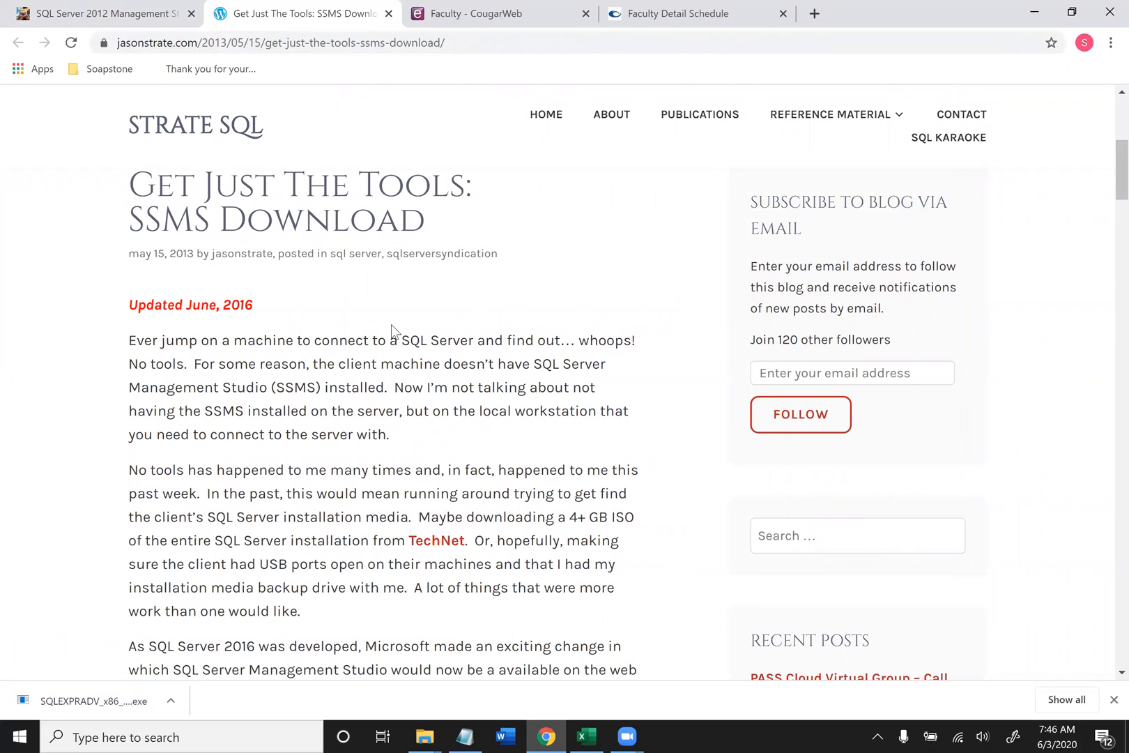
- Read the article's SQL Server 2012 and 2014 download links and highlight the SQLManagementStudio_x86_ENU file name
scroll(391, 323, down, 4)
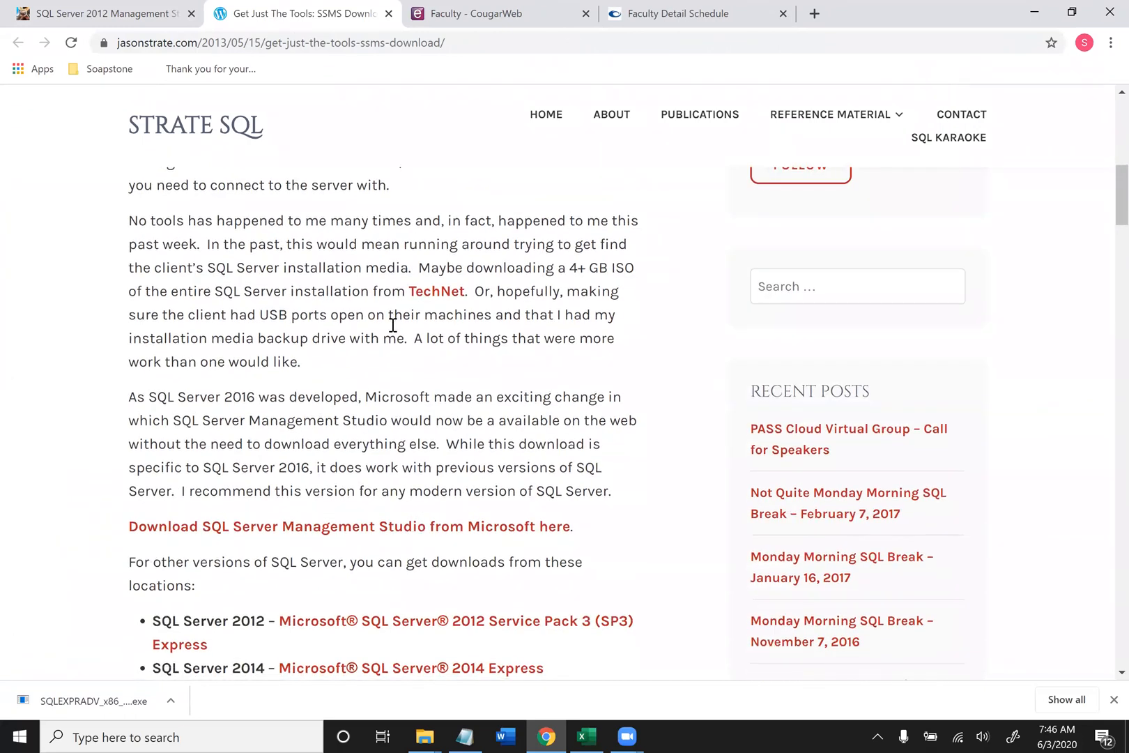
scroll(392, 325, down, 1)
scroll(392, 325, down, 1)
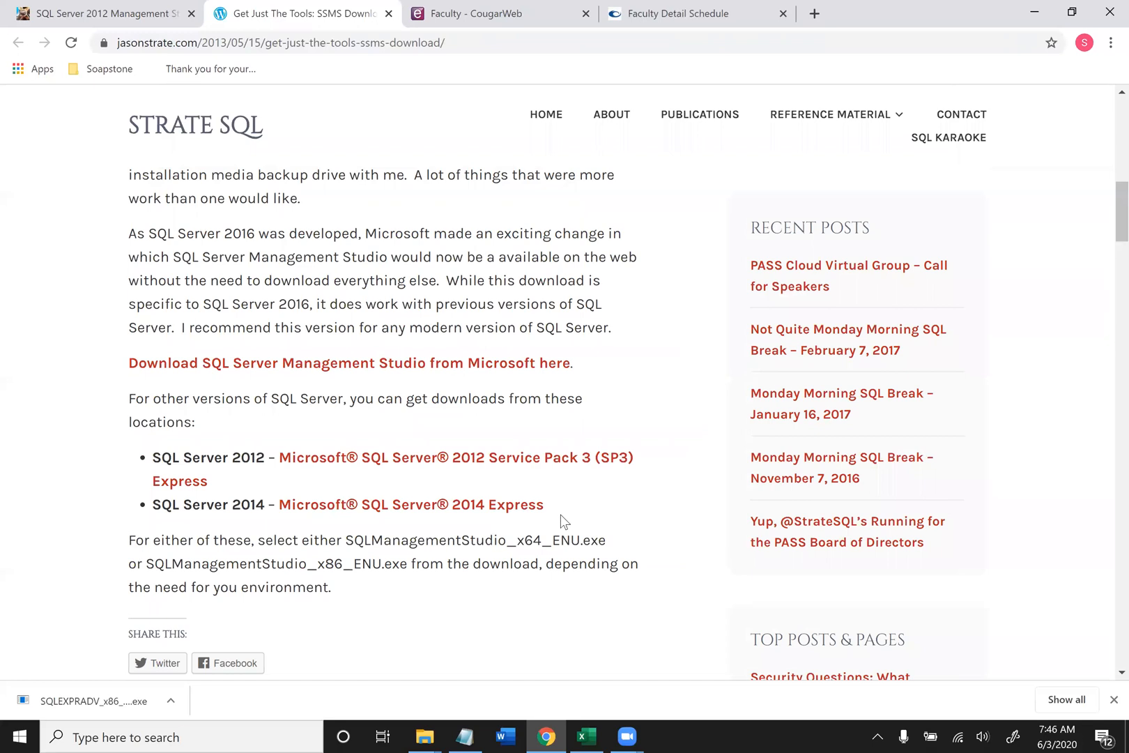
scroll(285, 226, up, 5)
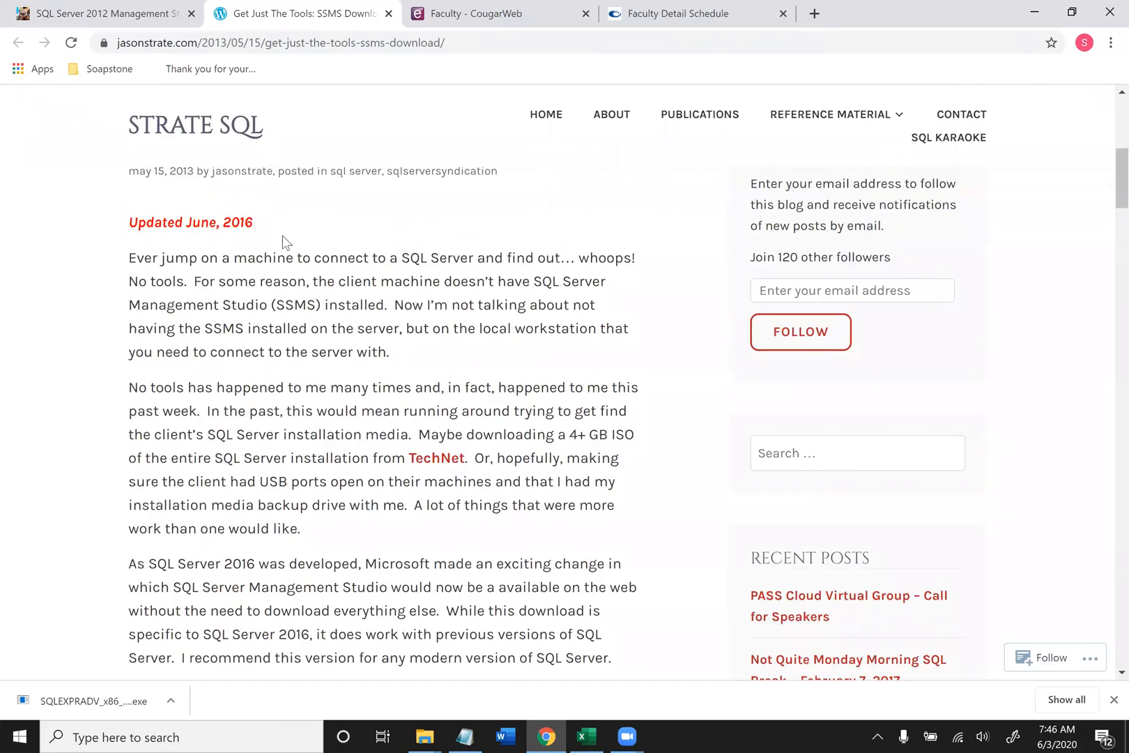
scroll(418, 378, down, 3)
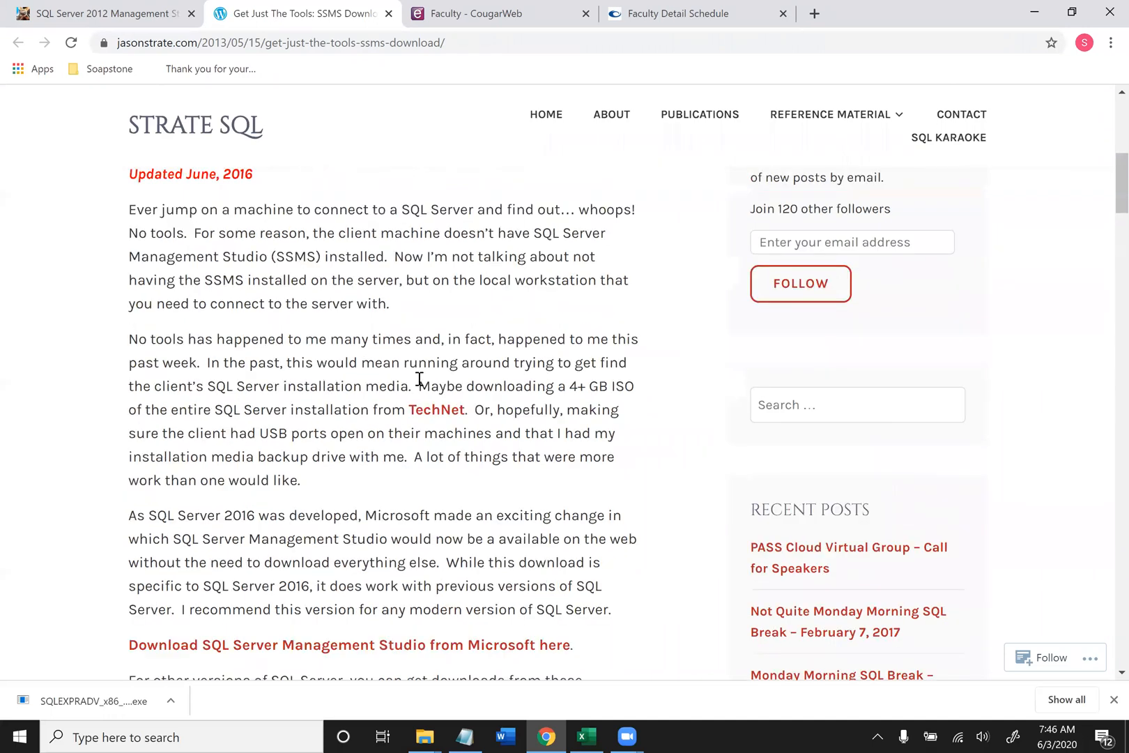
scroll(418, 378, down, 2)
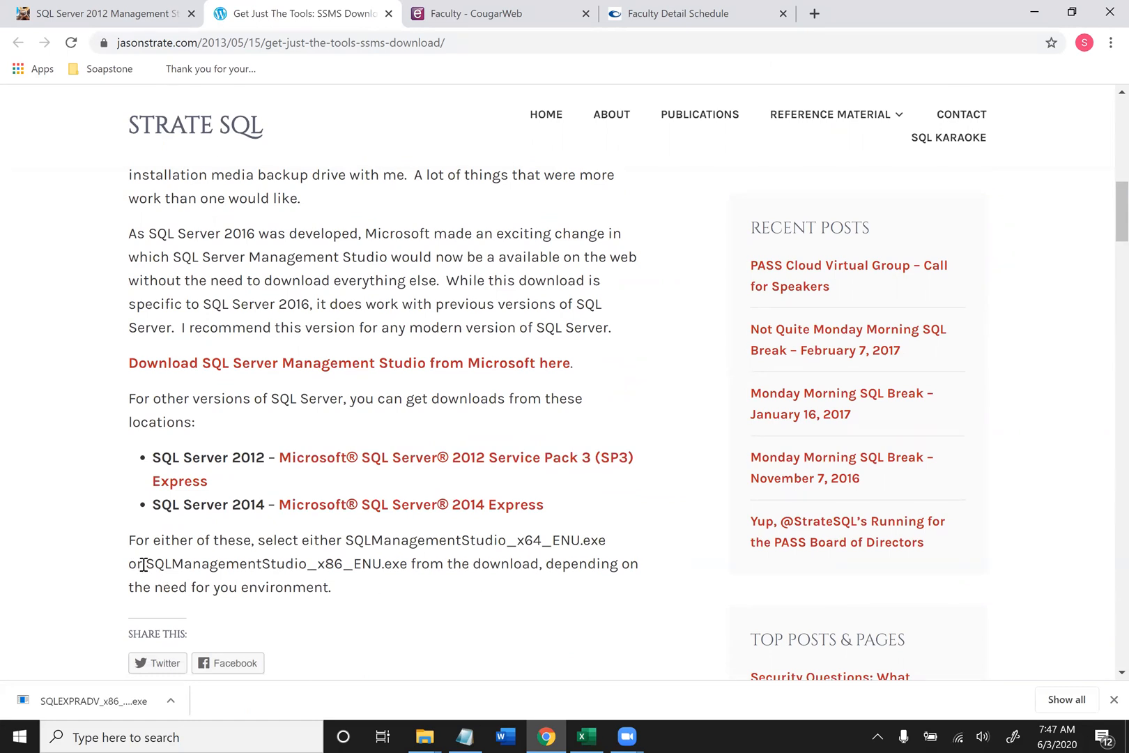
drag(146, 565, 388, 563)
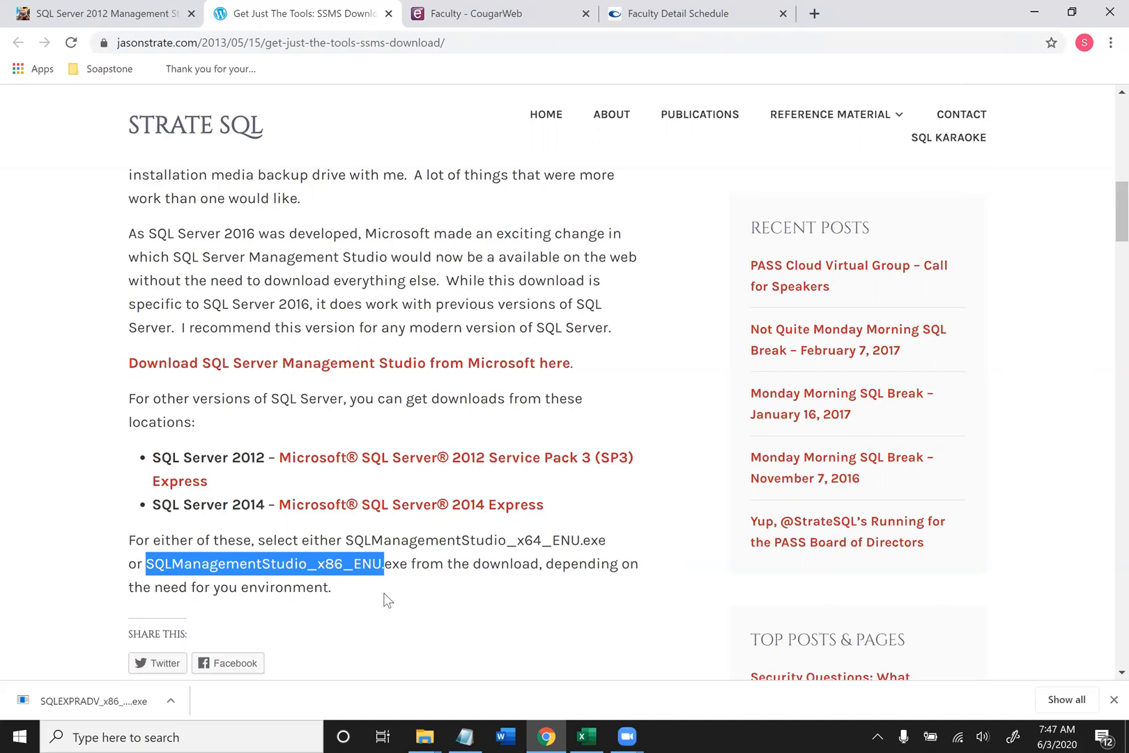
- Copy the article's web address and paste it into the Notepad notes, one blank line below the SQLEXPRADV_x86_ENU.exe entry
scroll(386, 568, up, 10)
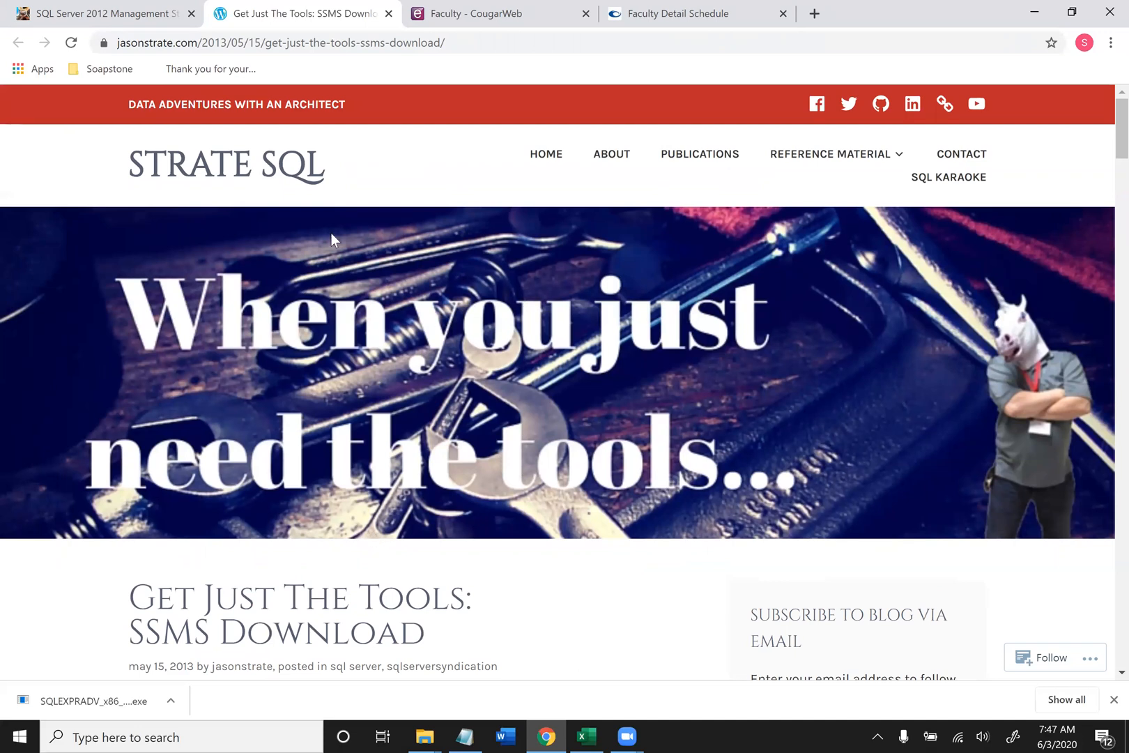
click(466, 41)
key(ctrl+c)
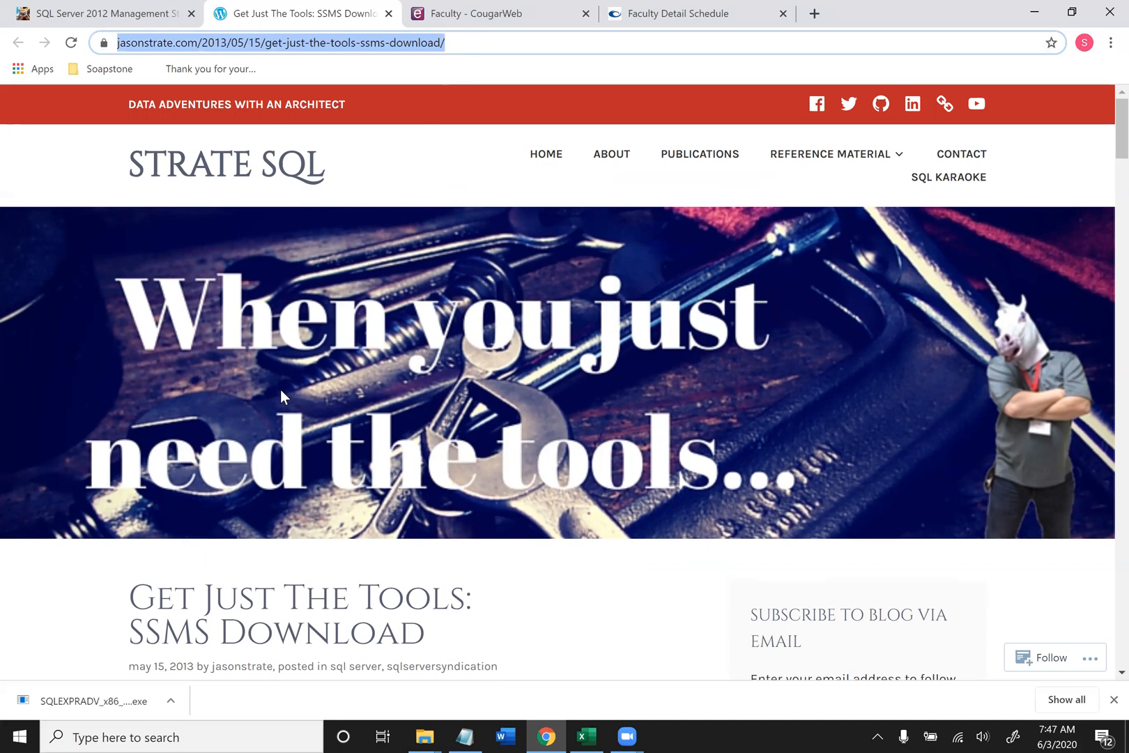
scroll(281, 390, down, 8)
scroll(282, 396, down, 5)
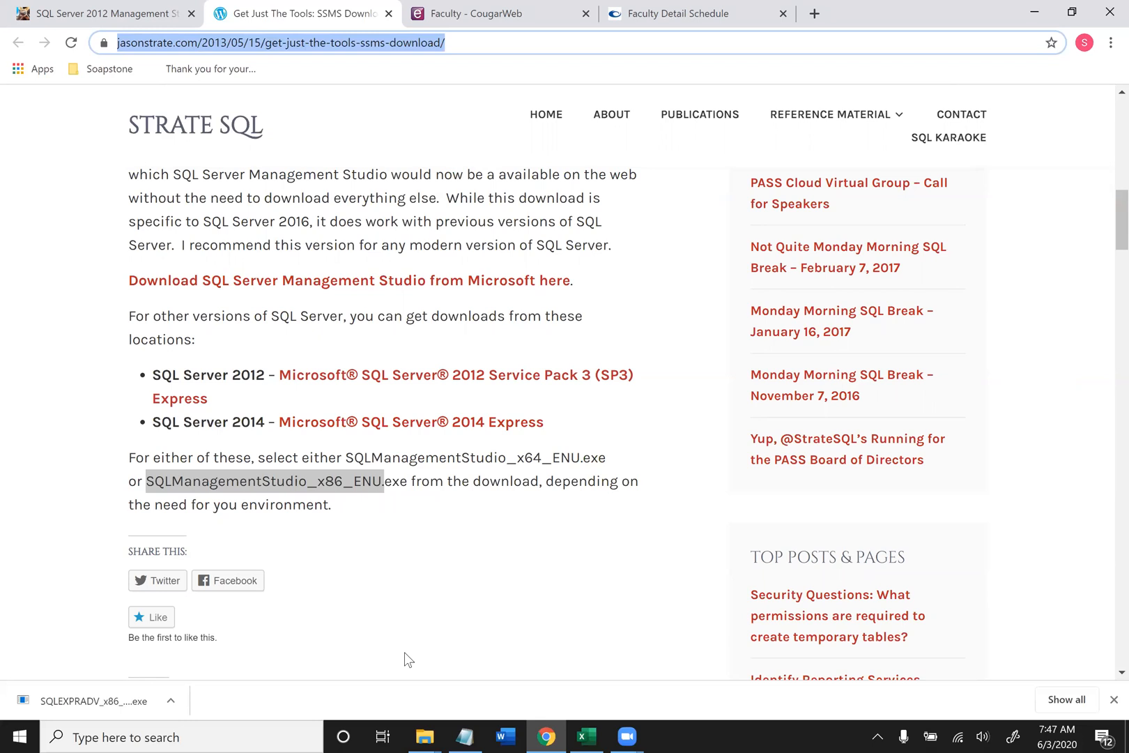
key(alt+Tab)
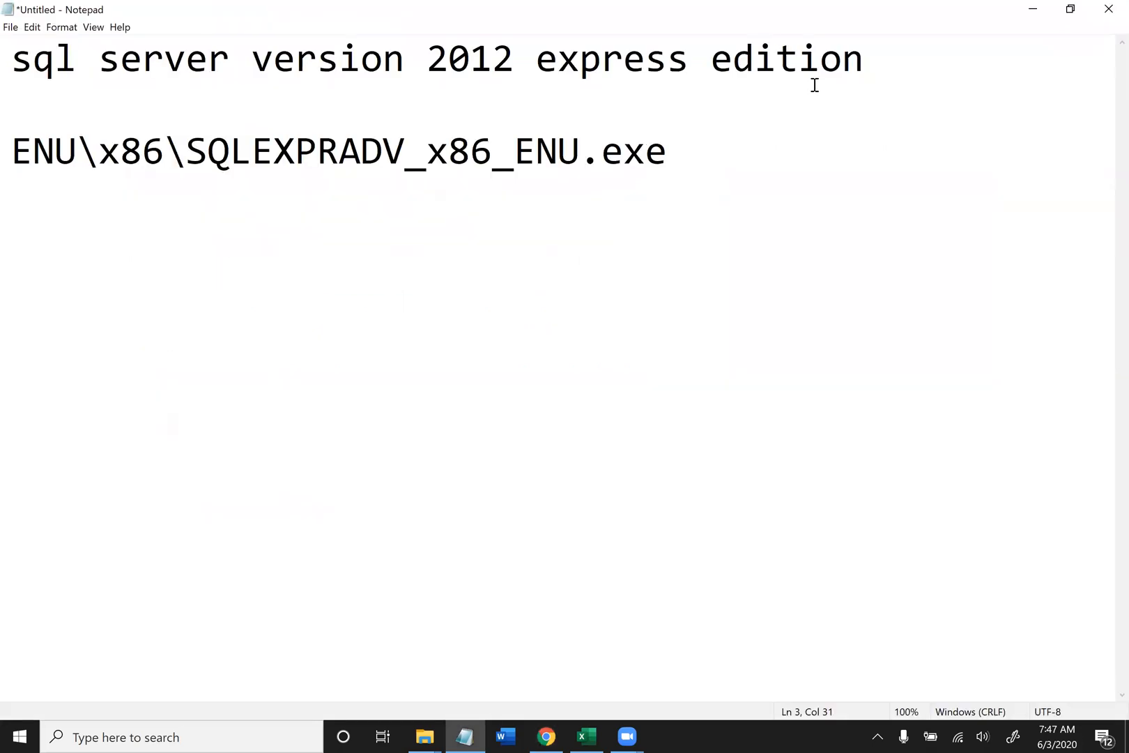
key(Return)
key(Return)
key(ctrl+v)
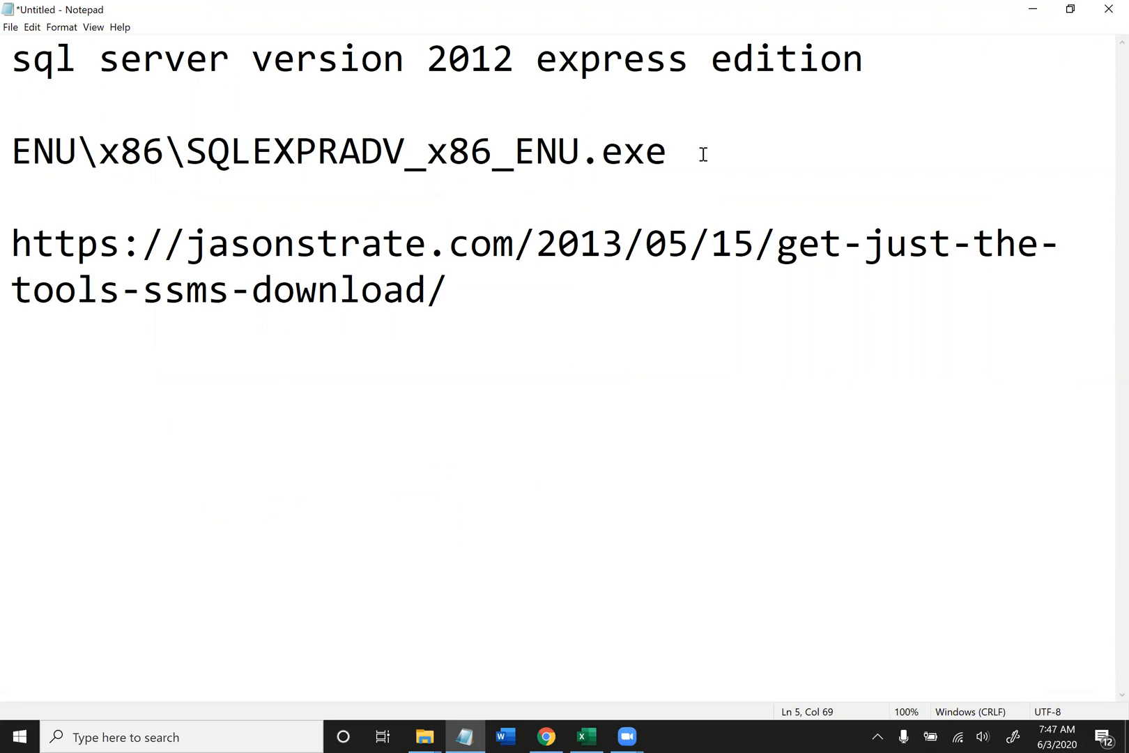
- Insert a dashed separator line between the installer file name and the article's web address
click(279, 214)
text(---------------)
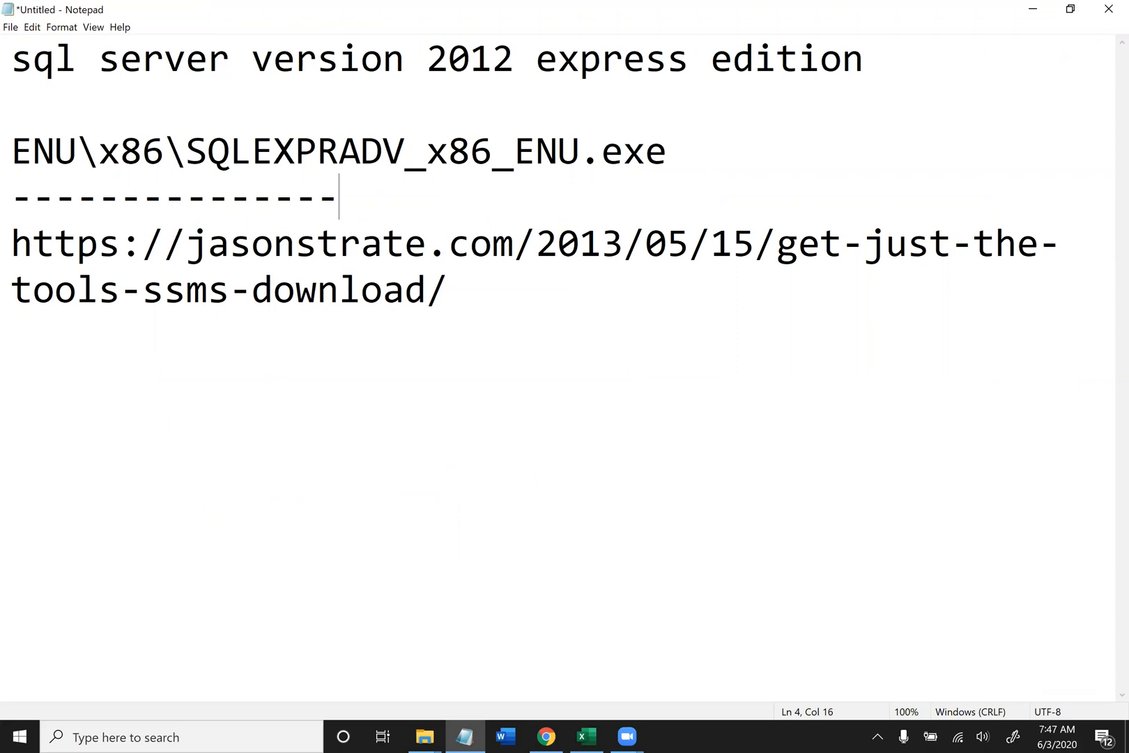
click(460, 285)
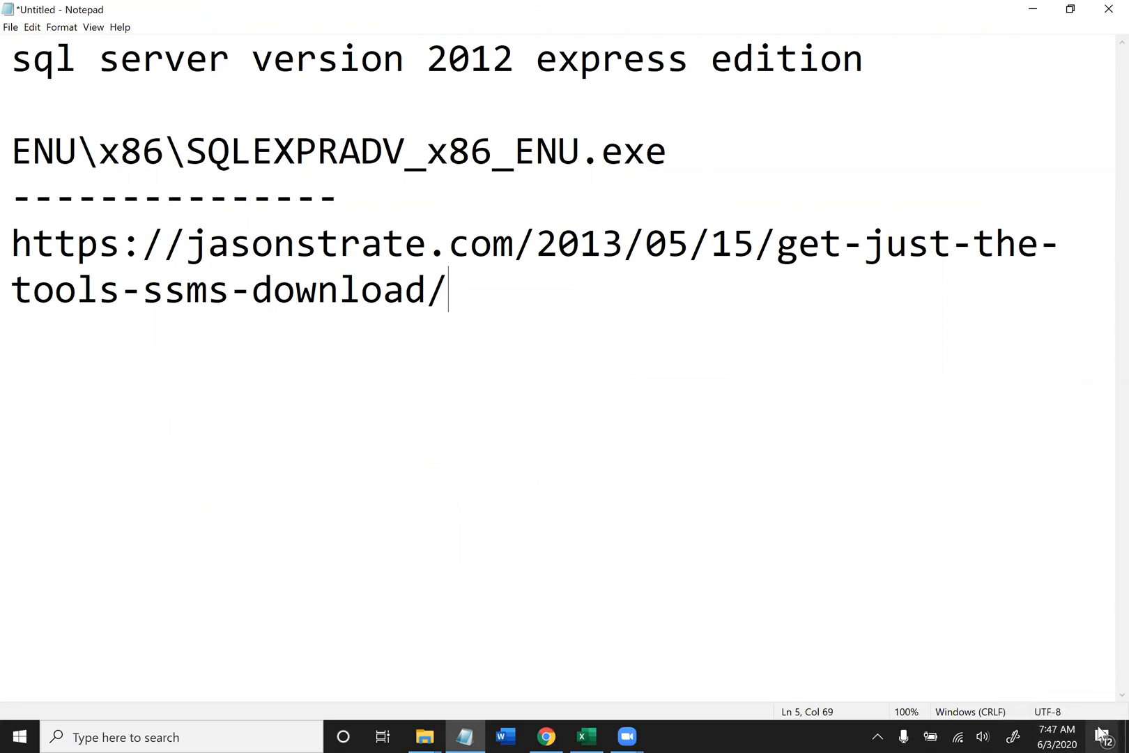
mouse_move(1065, 732)
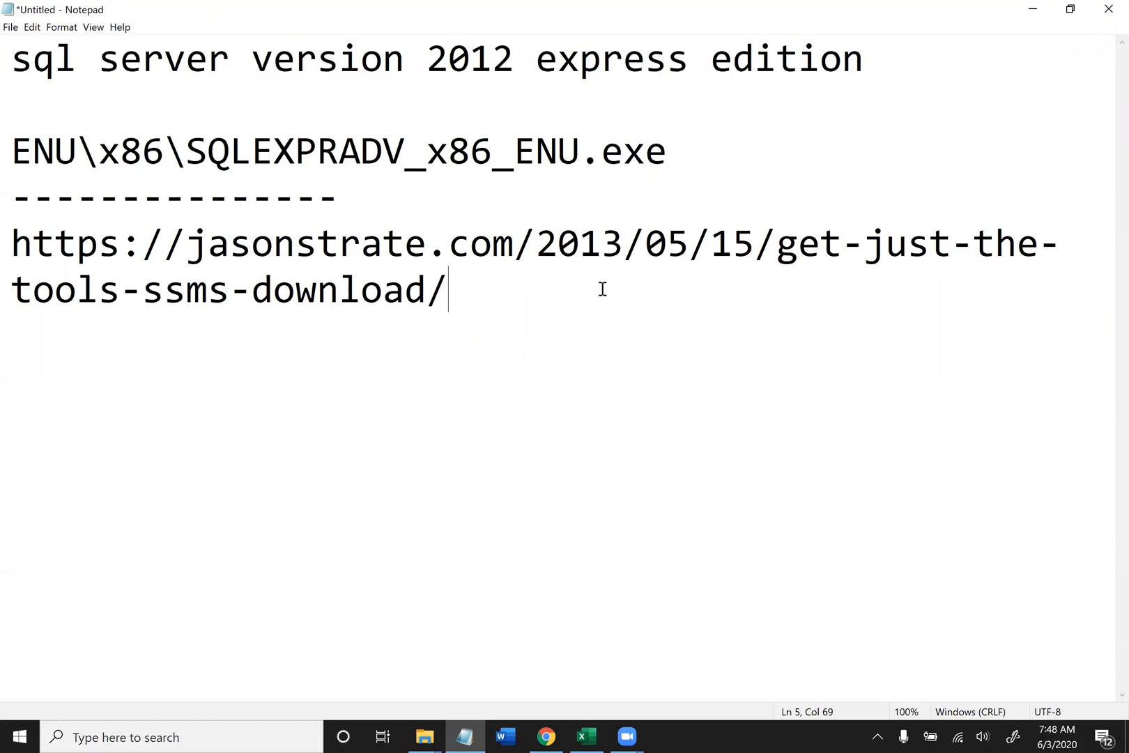
- Add the heading "Server engine" on its own line directly above the SQLEXPRADV_x86_ENU.exe entry
drag(675, 161, 26, 155)
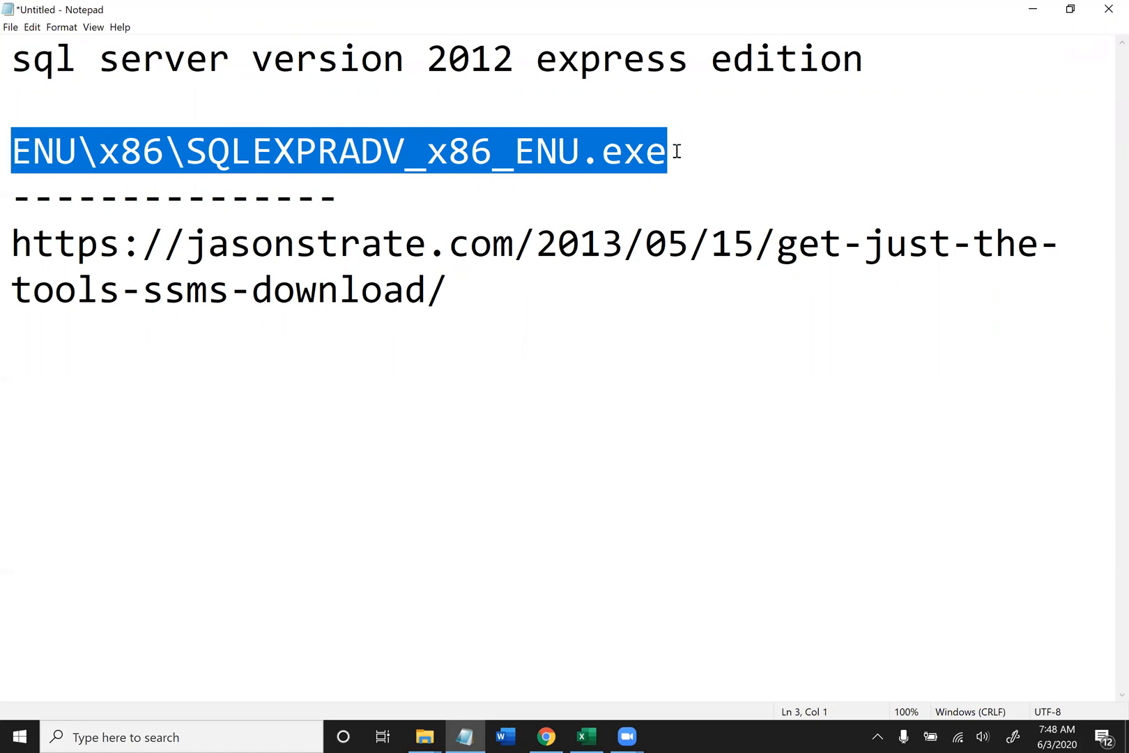
click(417, 112)
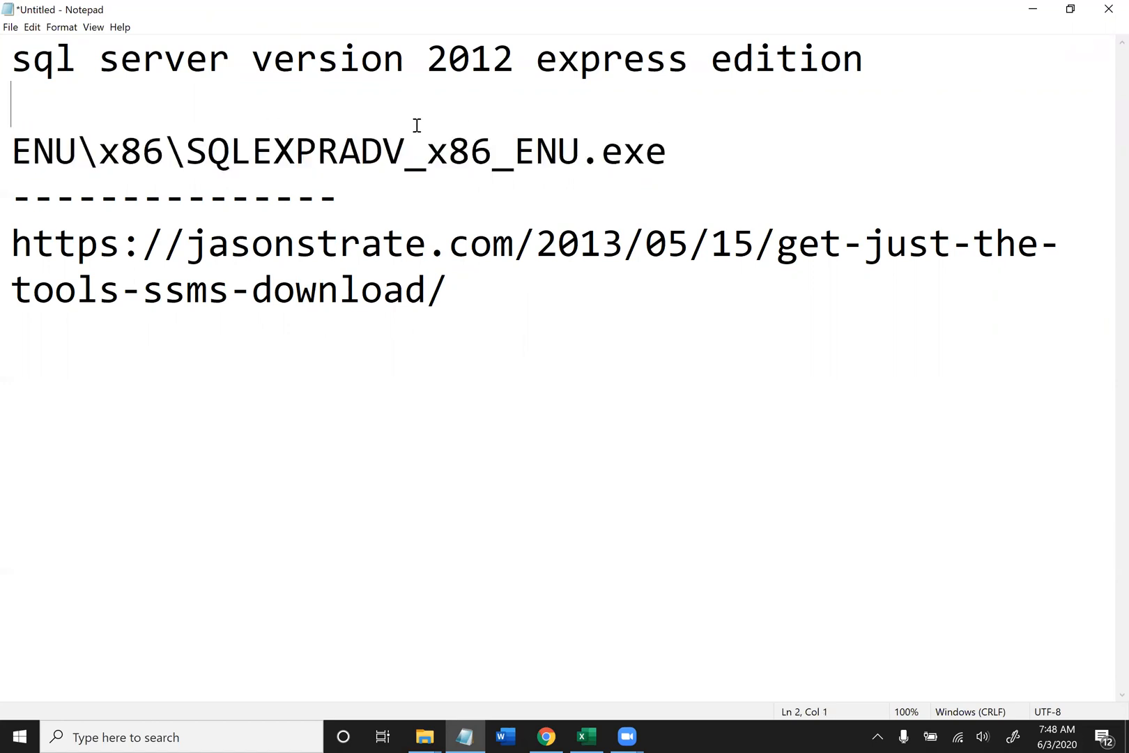
key(Return)
text(Serve)
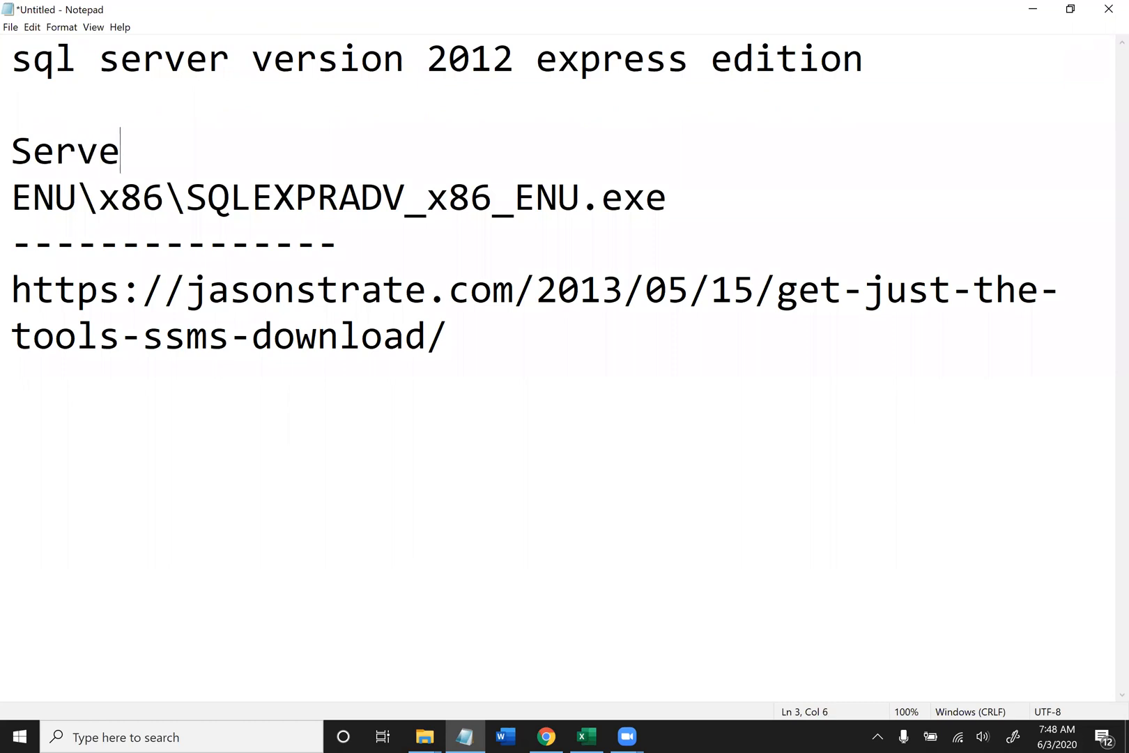
text(r engine)
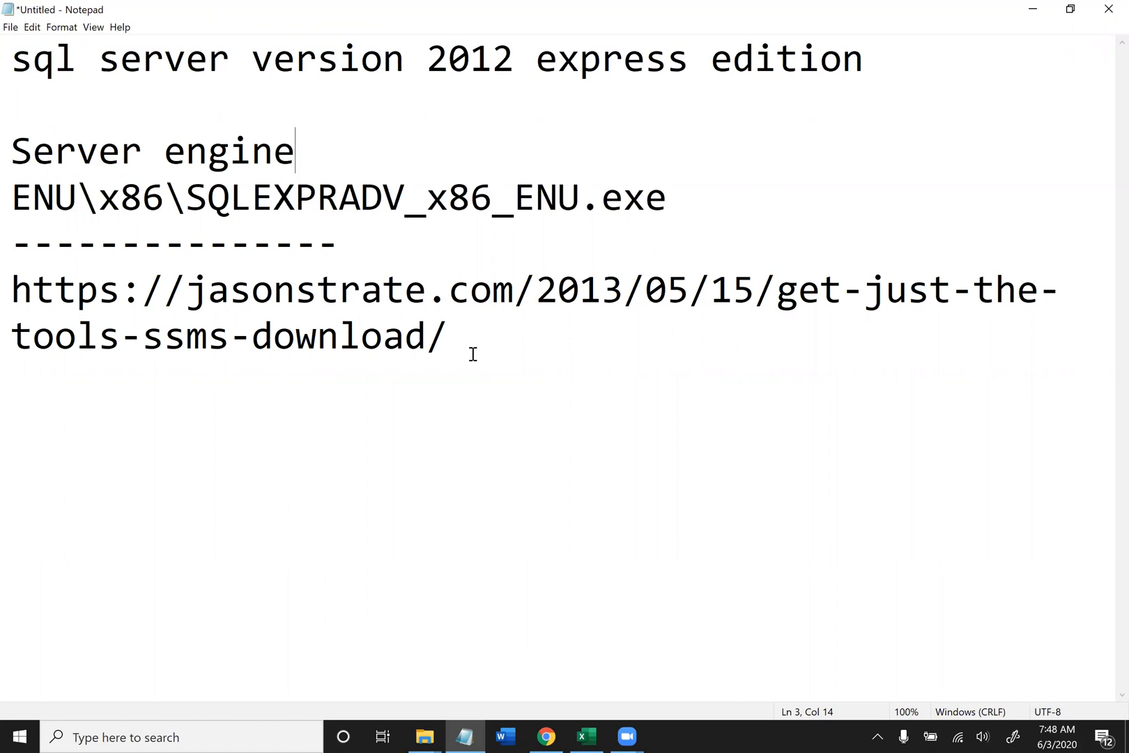
click(375, 250)
drag(9, 283, 32, 286)
drag(356, 306, 449, 338)
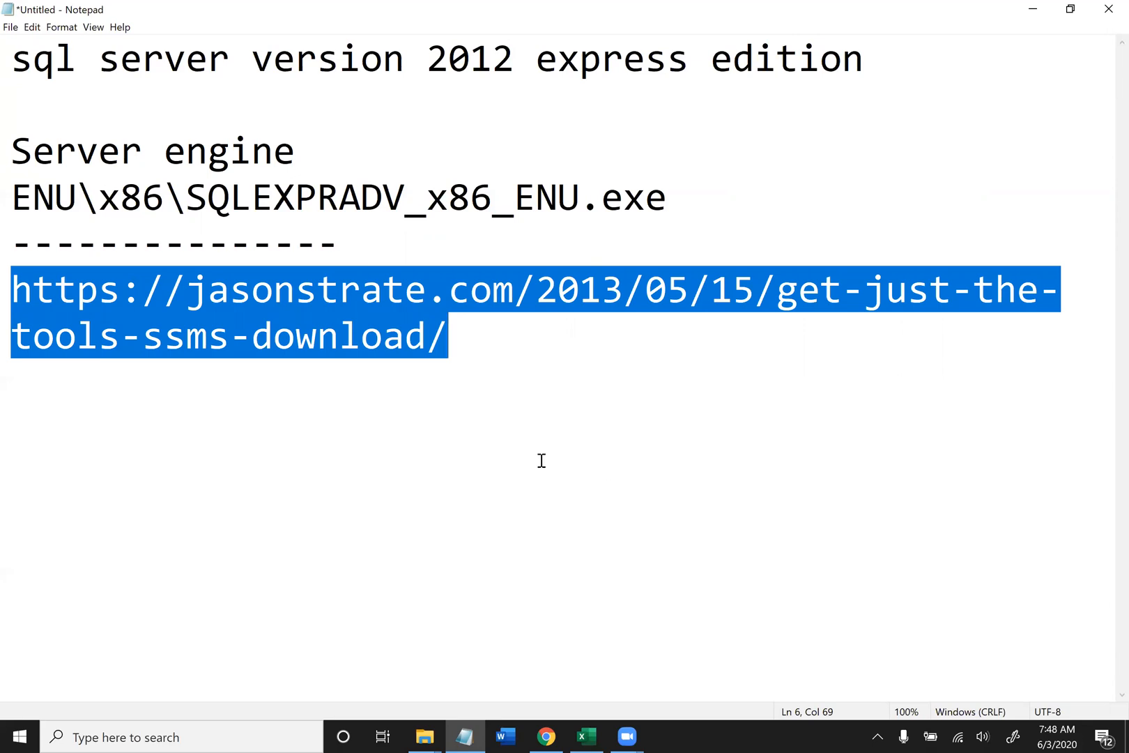
click(496, 336)
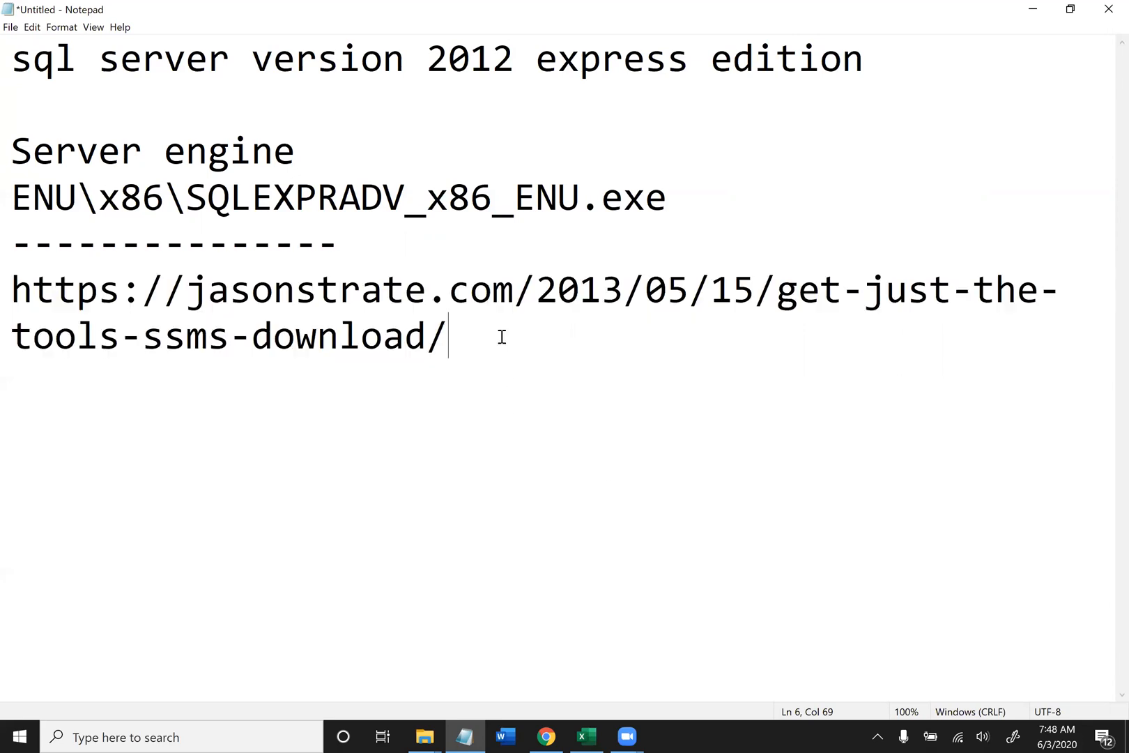